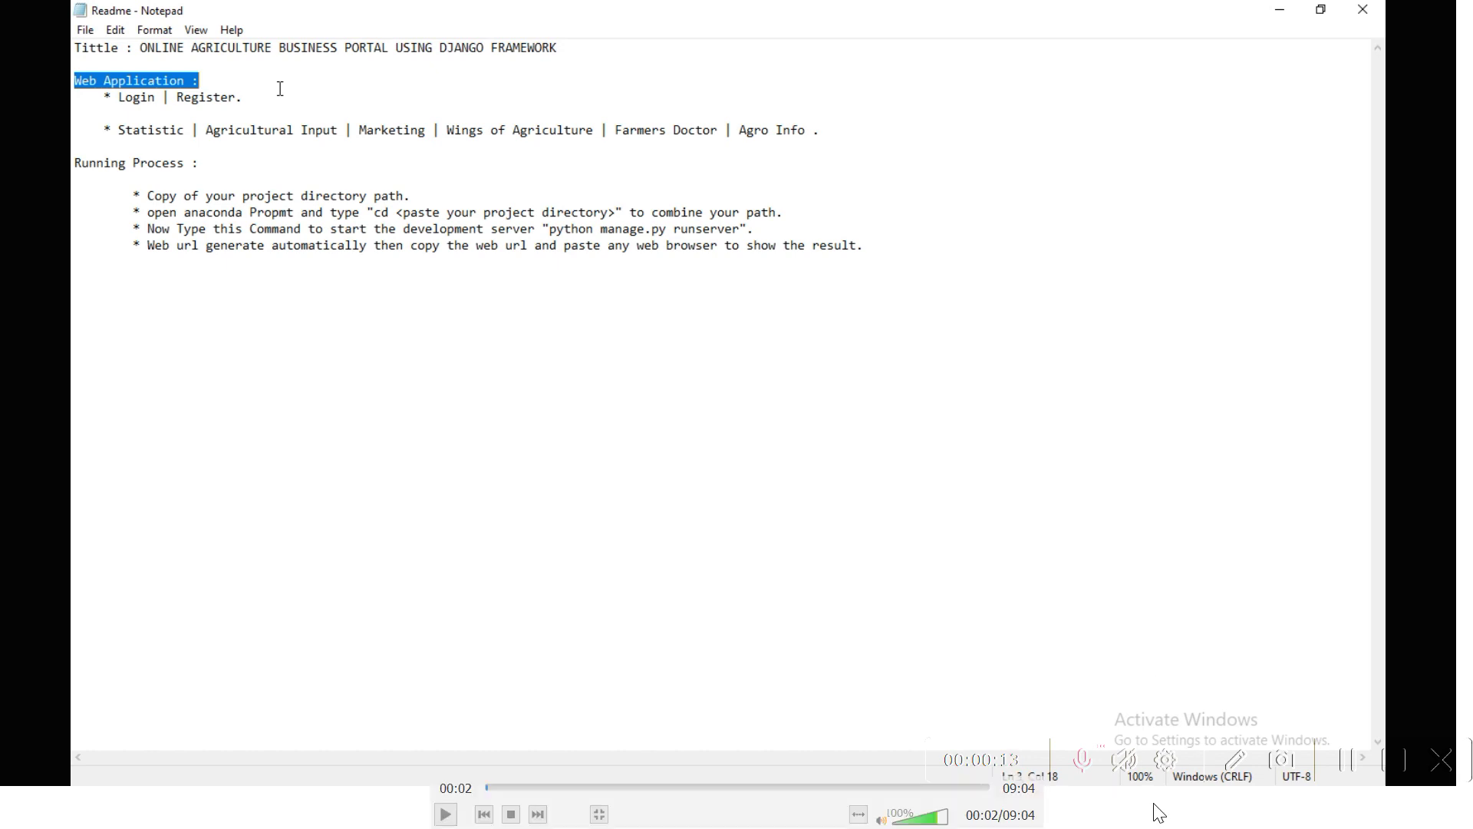
Step: Review the readme's run steps, then copy the SOURCE CODE folder's directory path
click(446, 814)
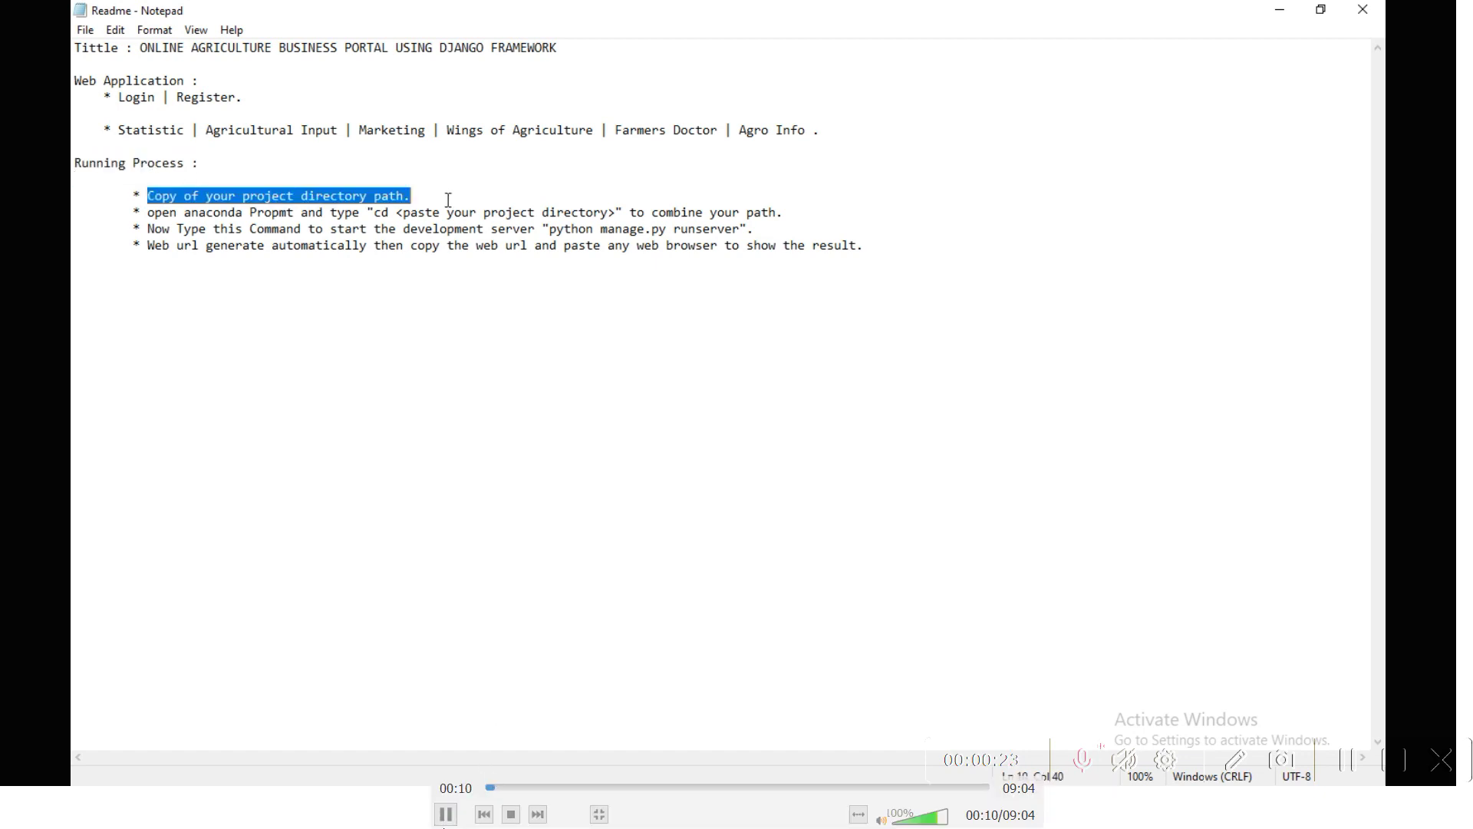
key(space)
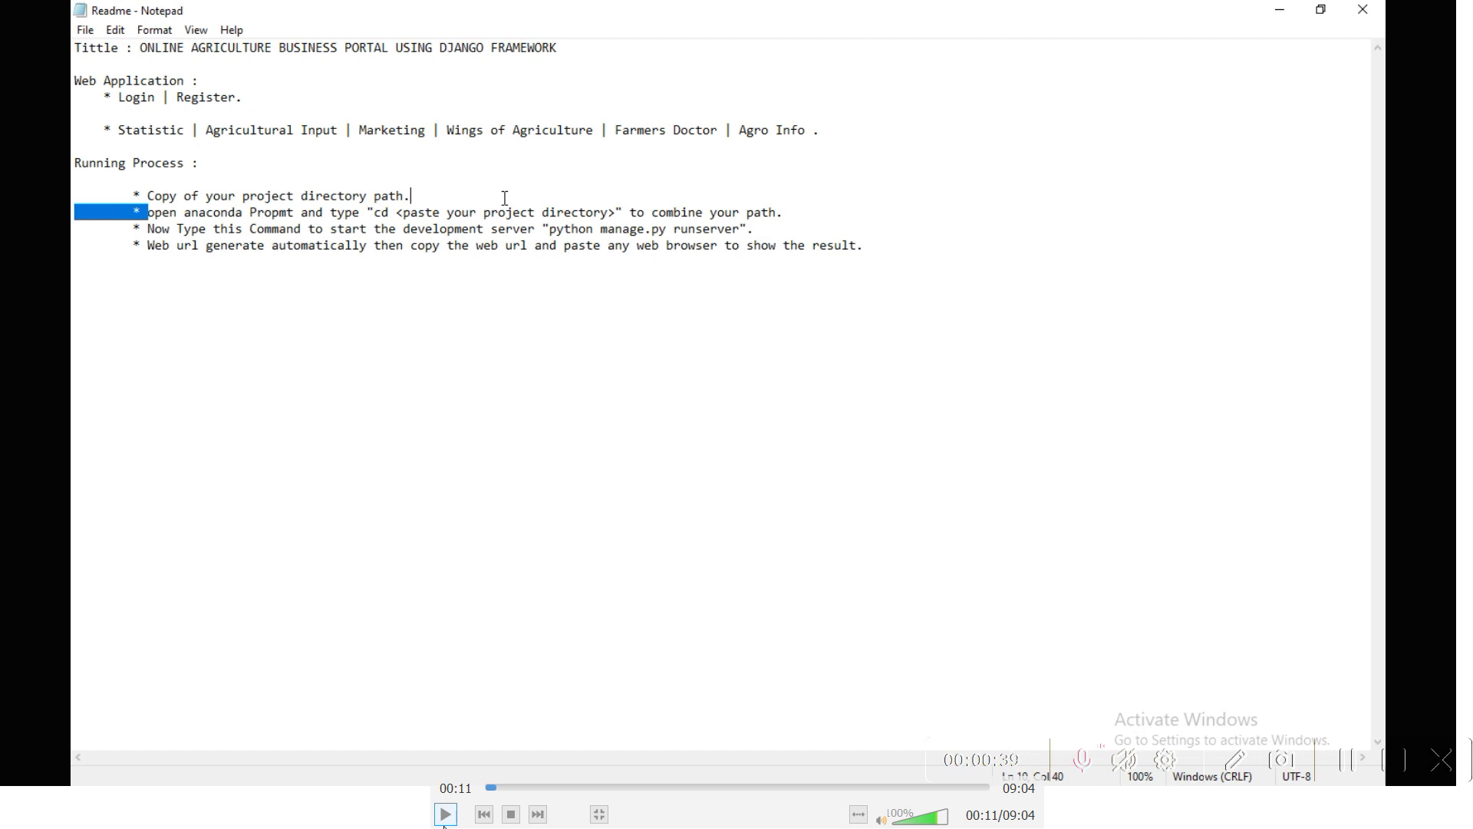
click(444, 816)
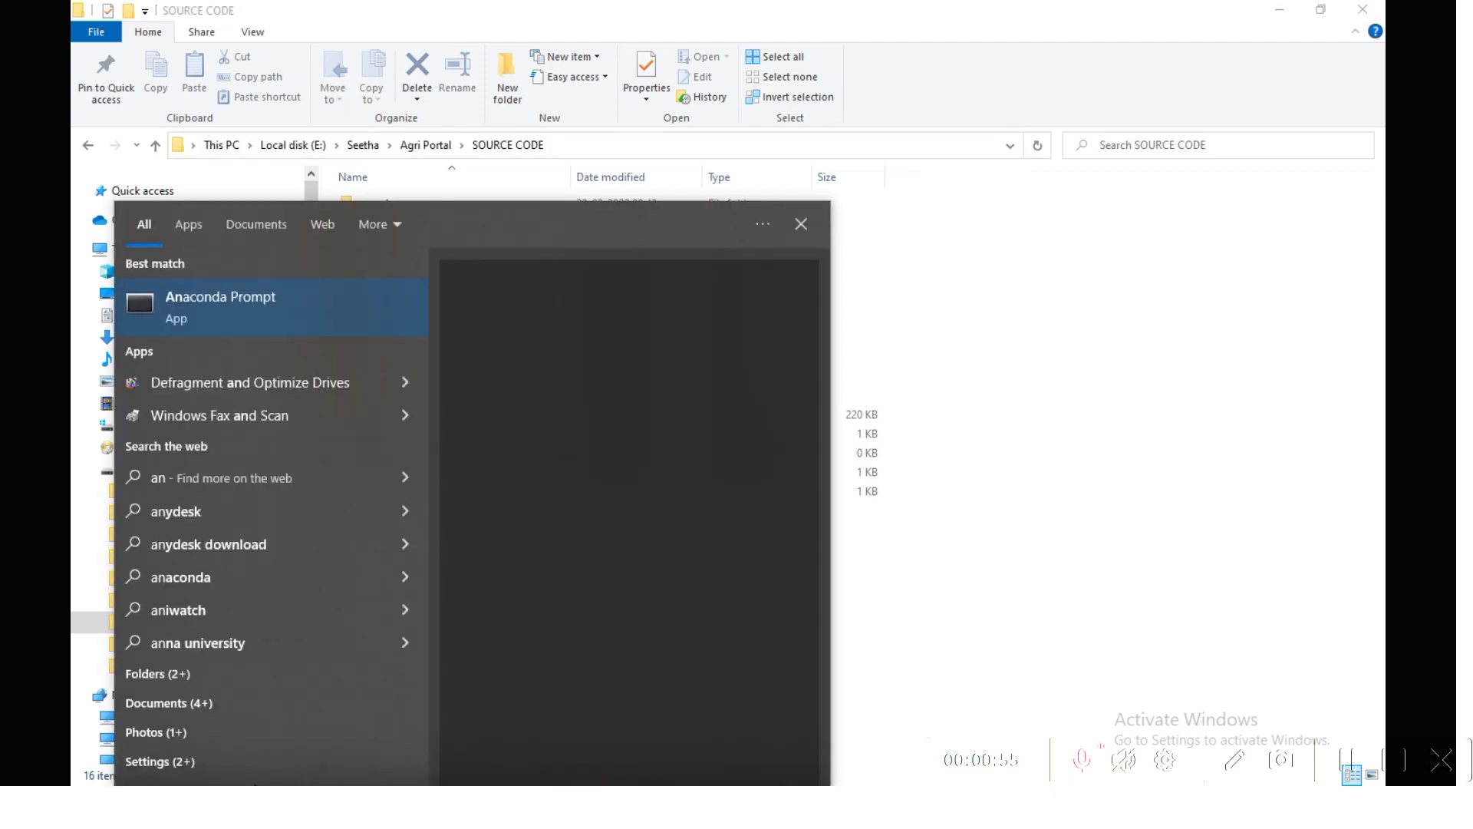
Step: Start the Django server with python manage.py runserver from the SOURCE CODE folder on E:
click(277, 312)
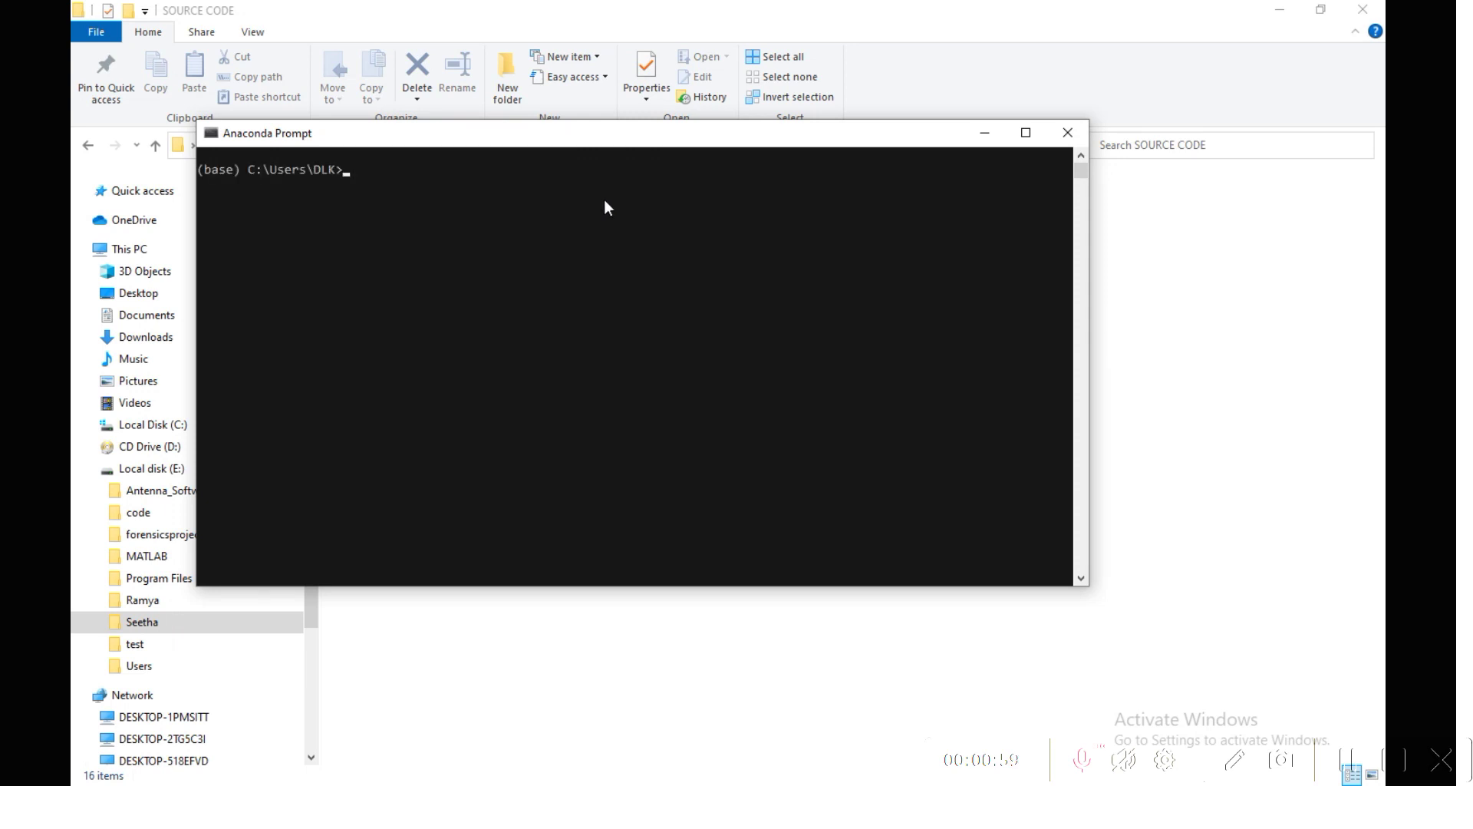
text(cd)
text(E:\Seetha\Agri Portal\SOURCE CODE)
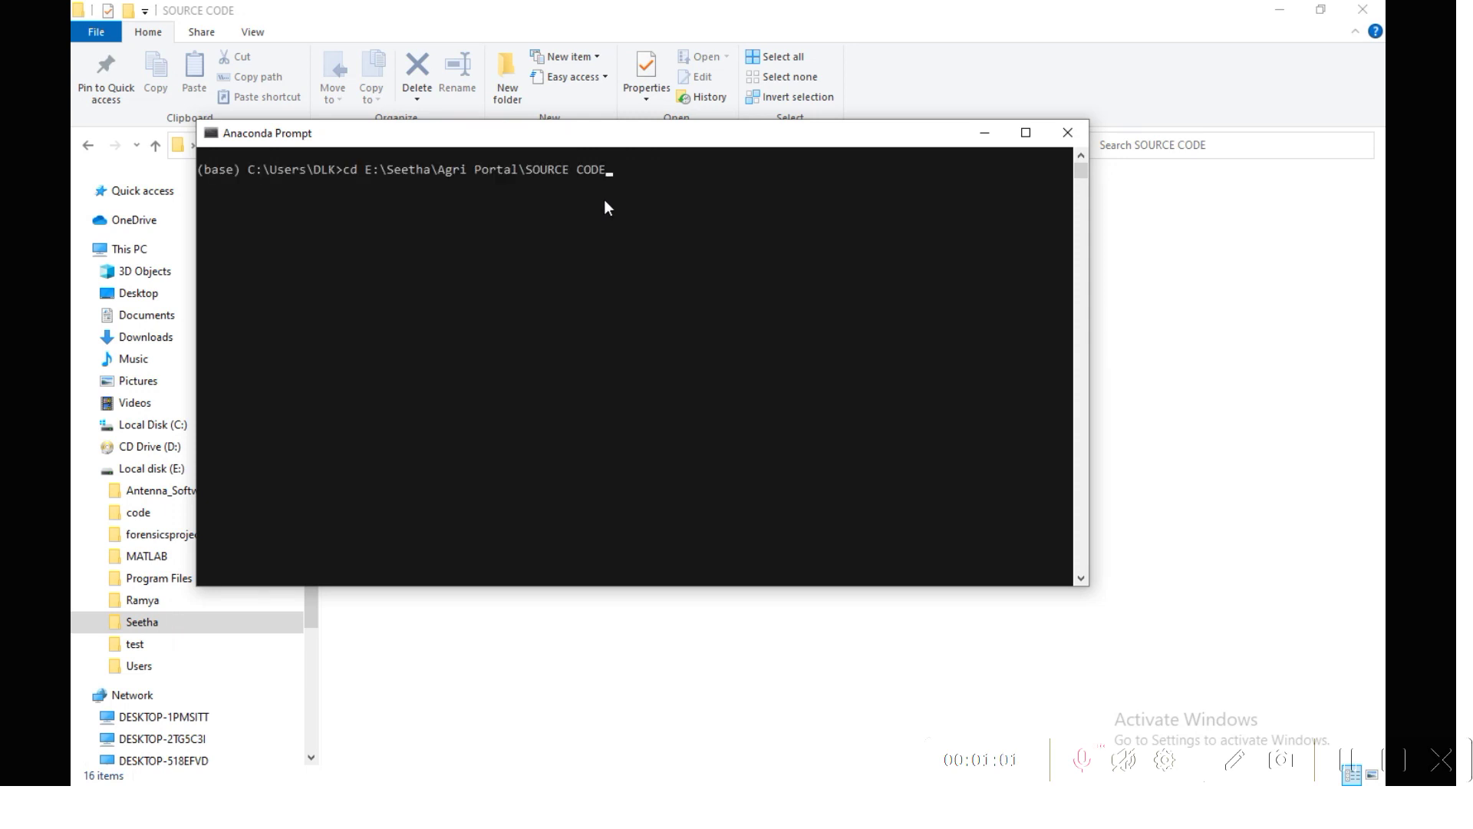
key(Return)
text(e:)
key(Return)
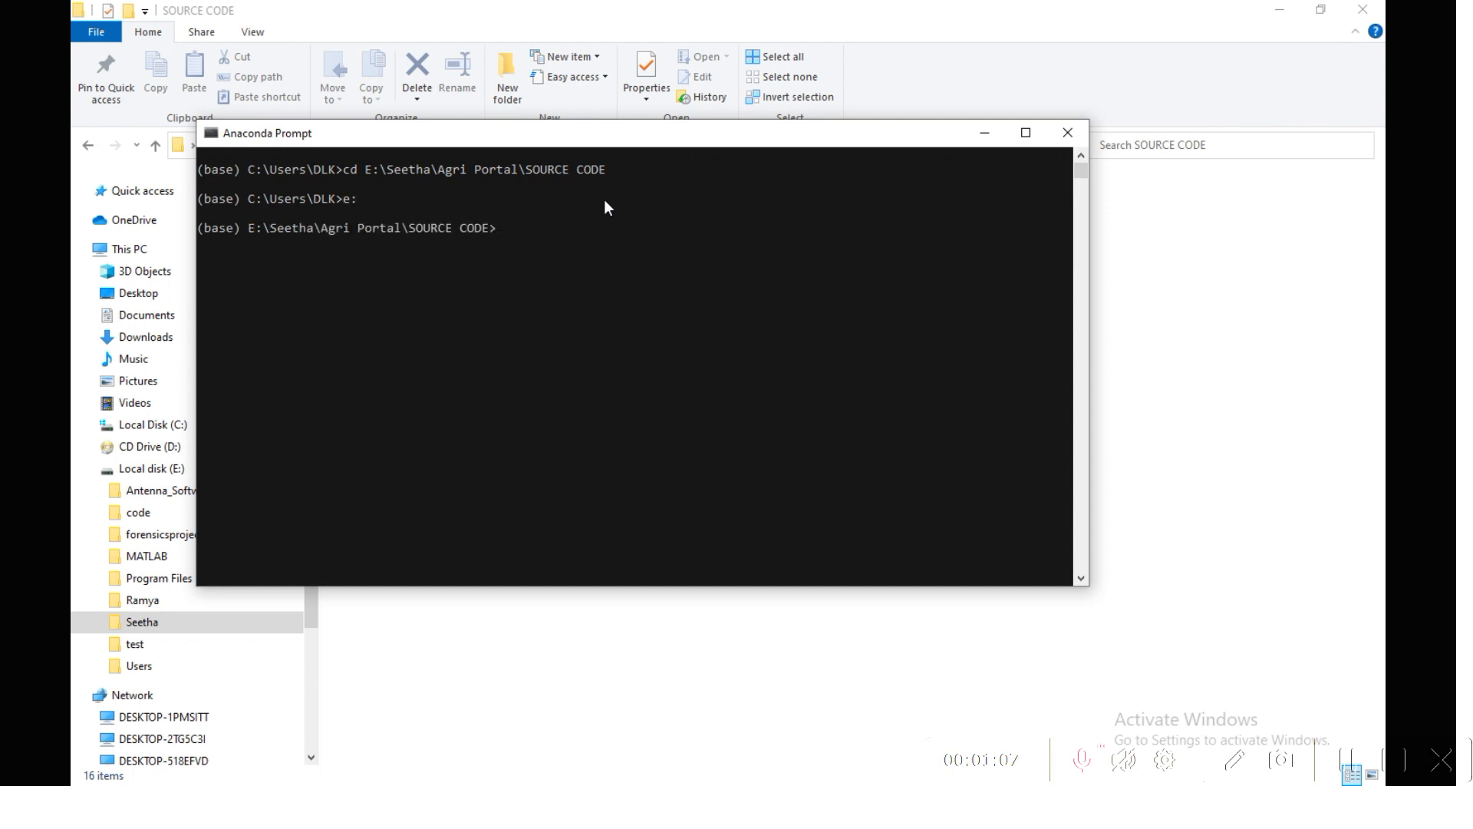
text(python )
text(manage.p)
text(y runs)
text(erver)
key(Return)
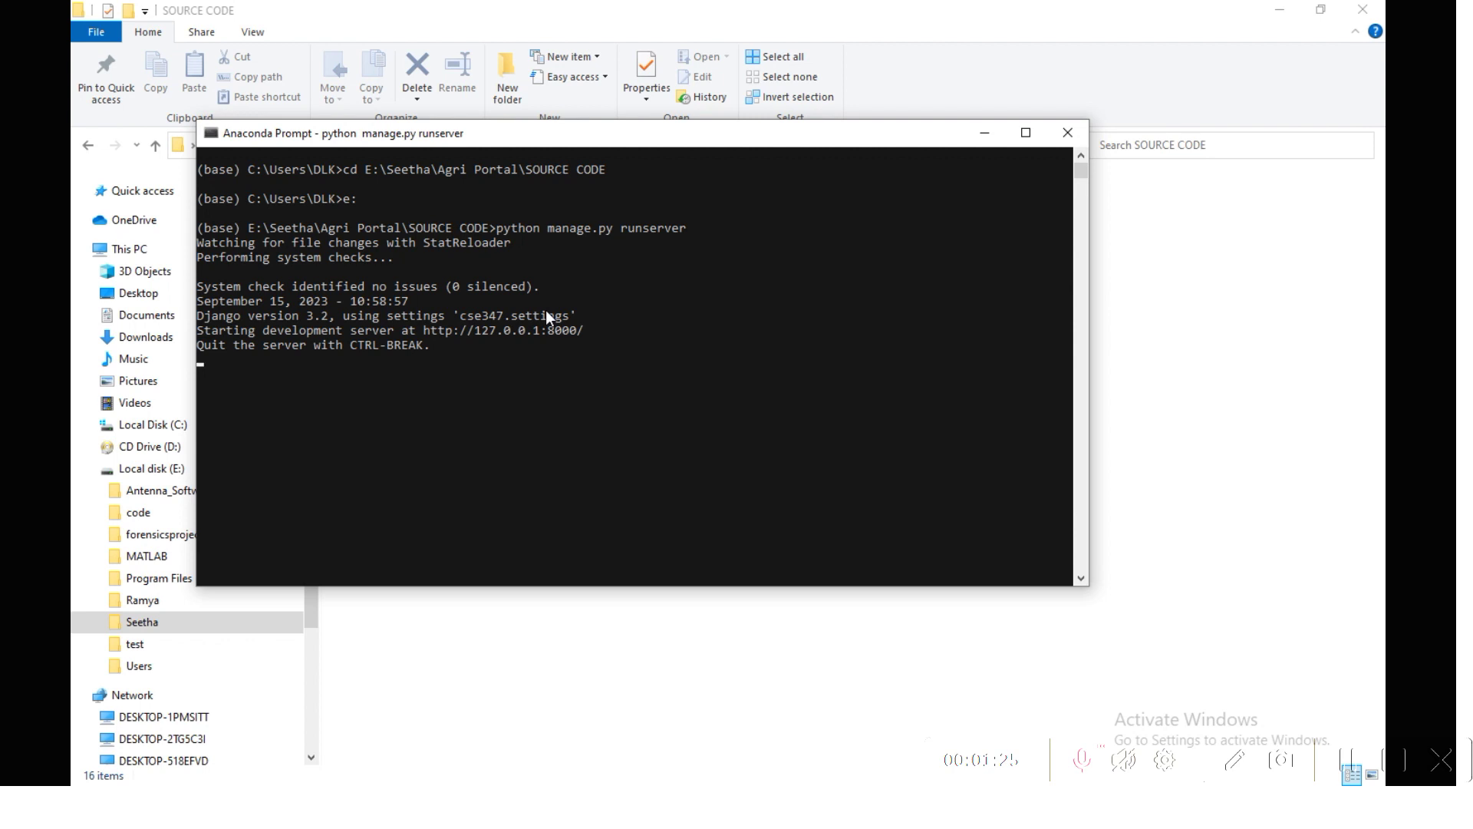
double_click(545, 330)
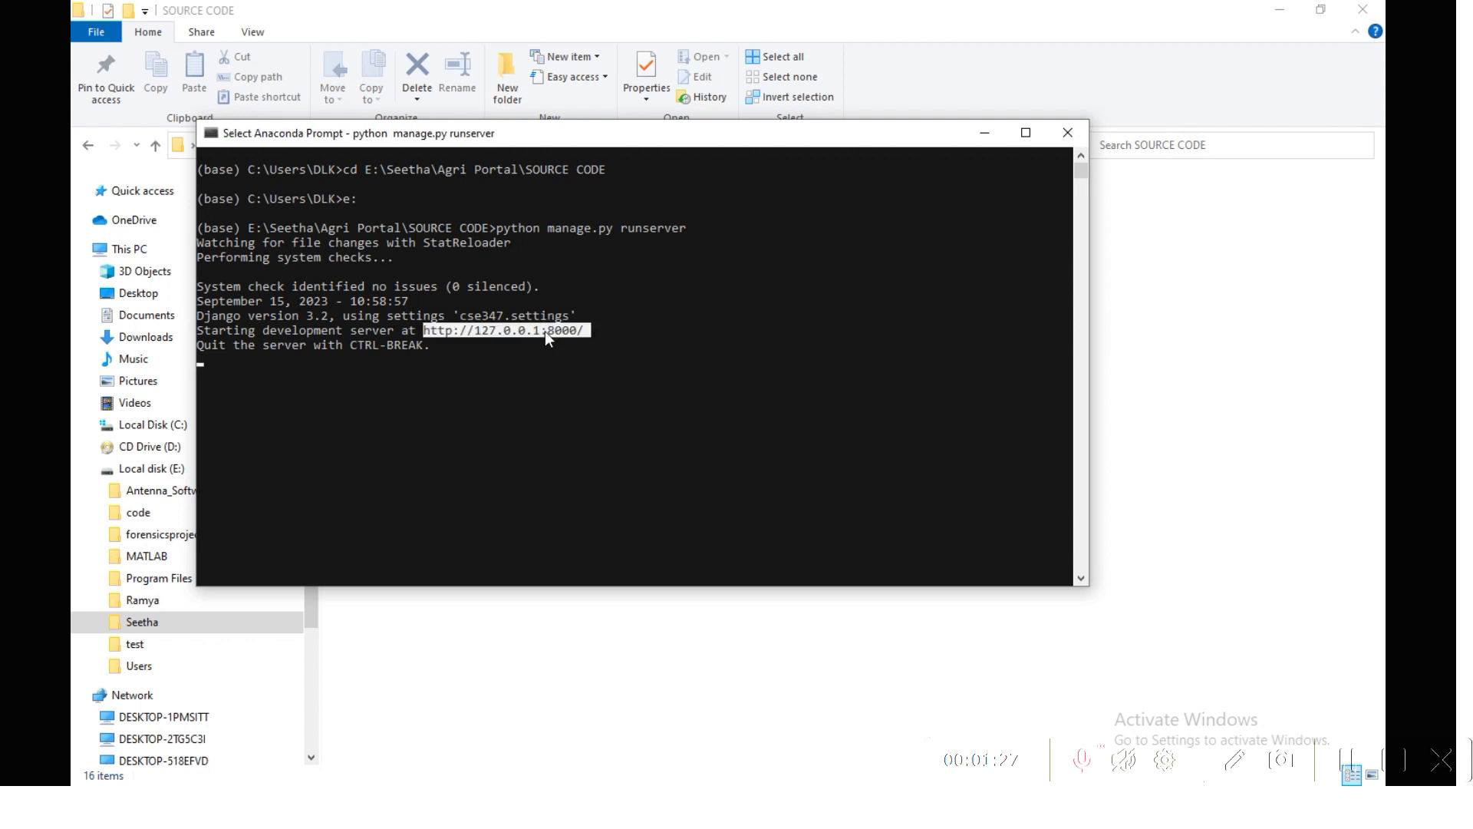
key(ctrl+c)
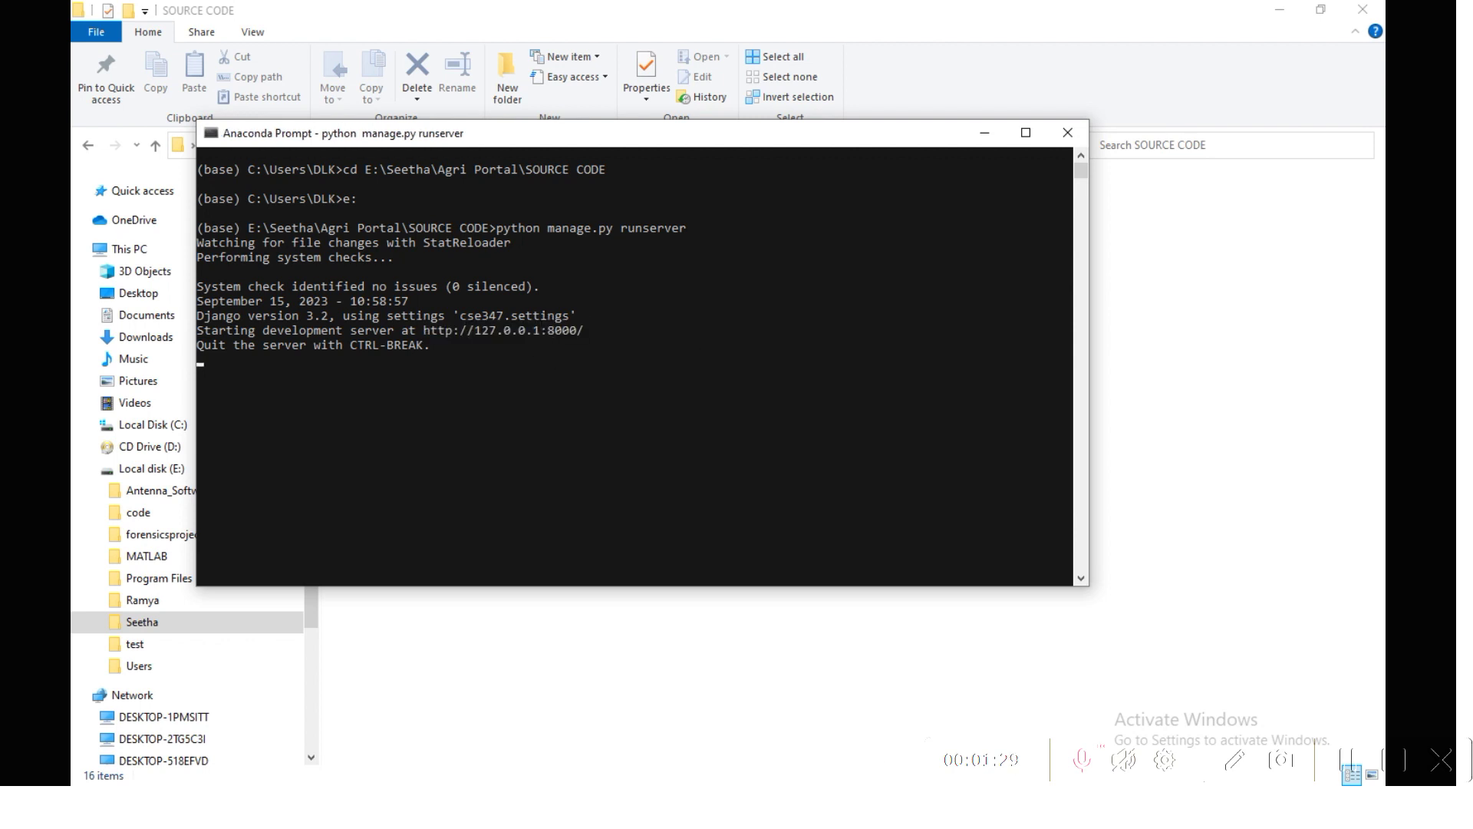
key(alt+Tab)
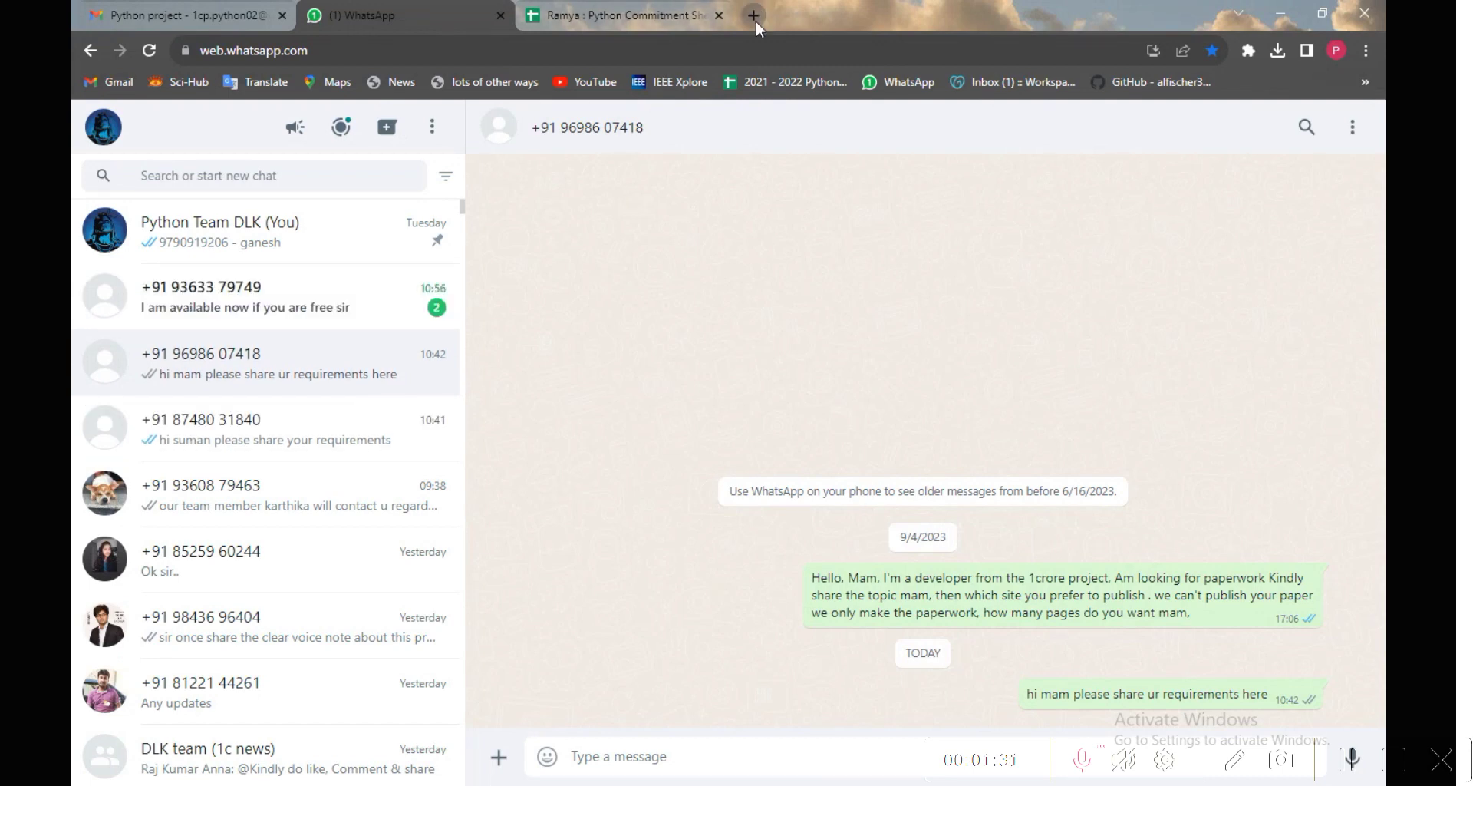
click(753, 15)
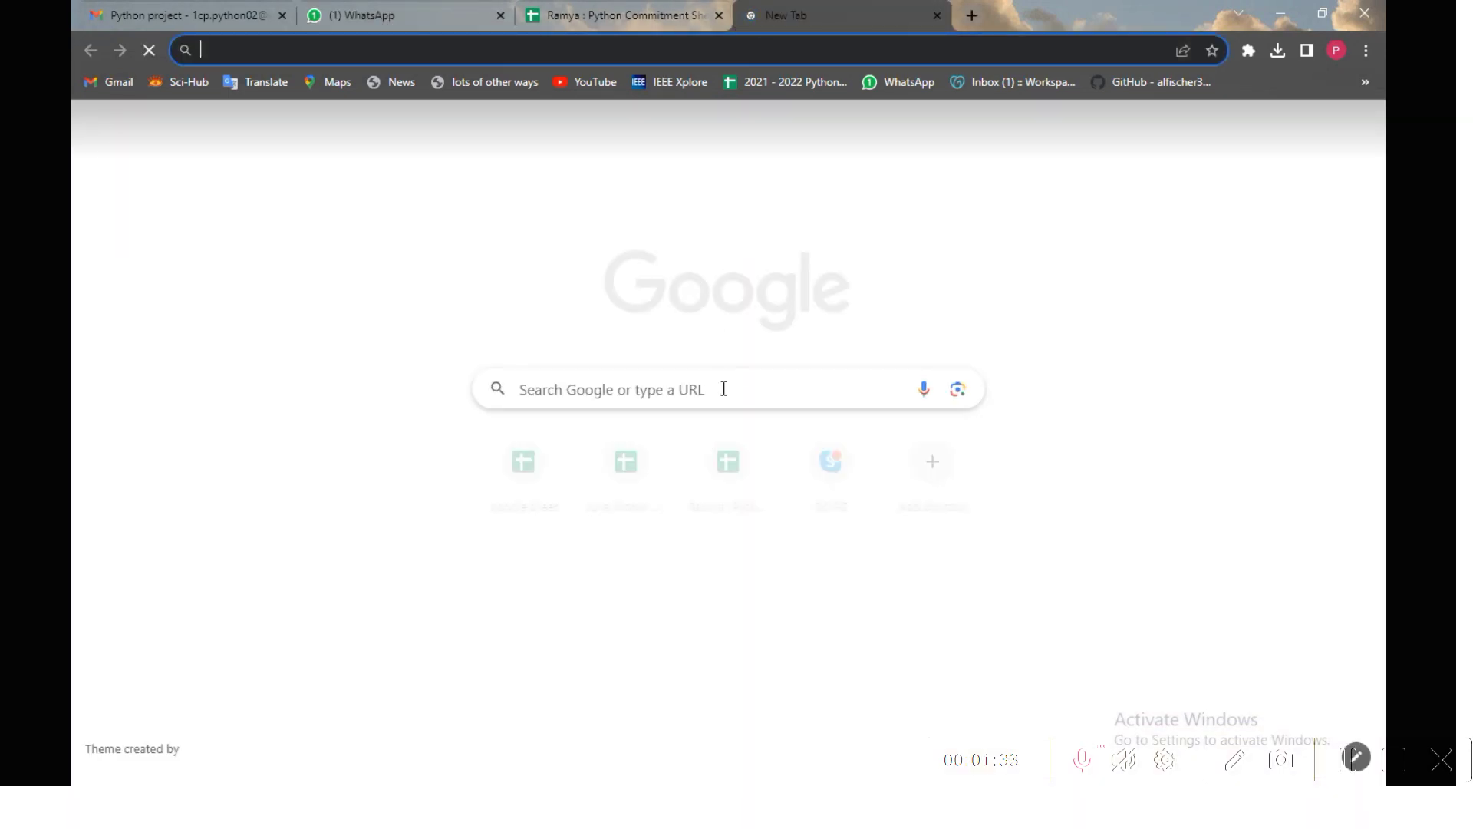
click(724, 388)
key(ctrl+v)
key(Return)
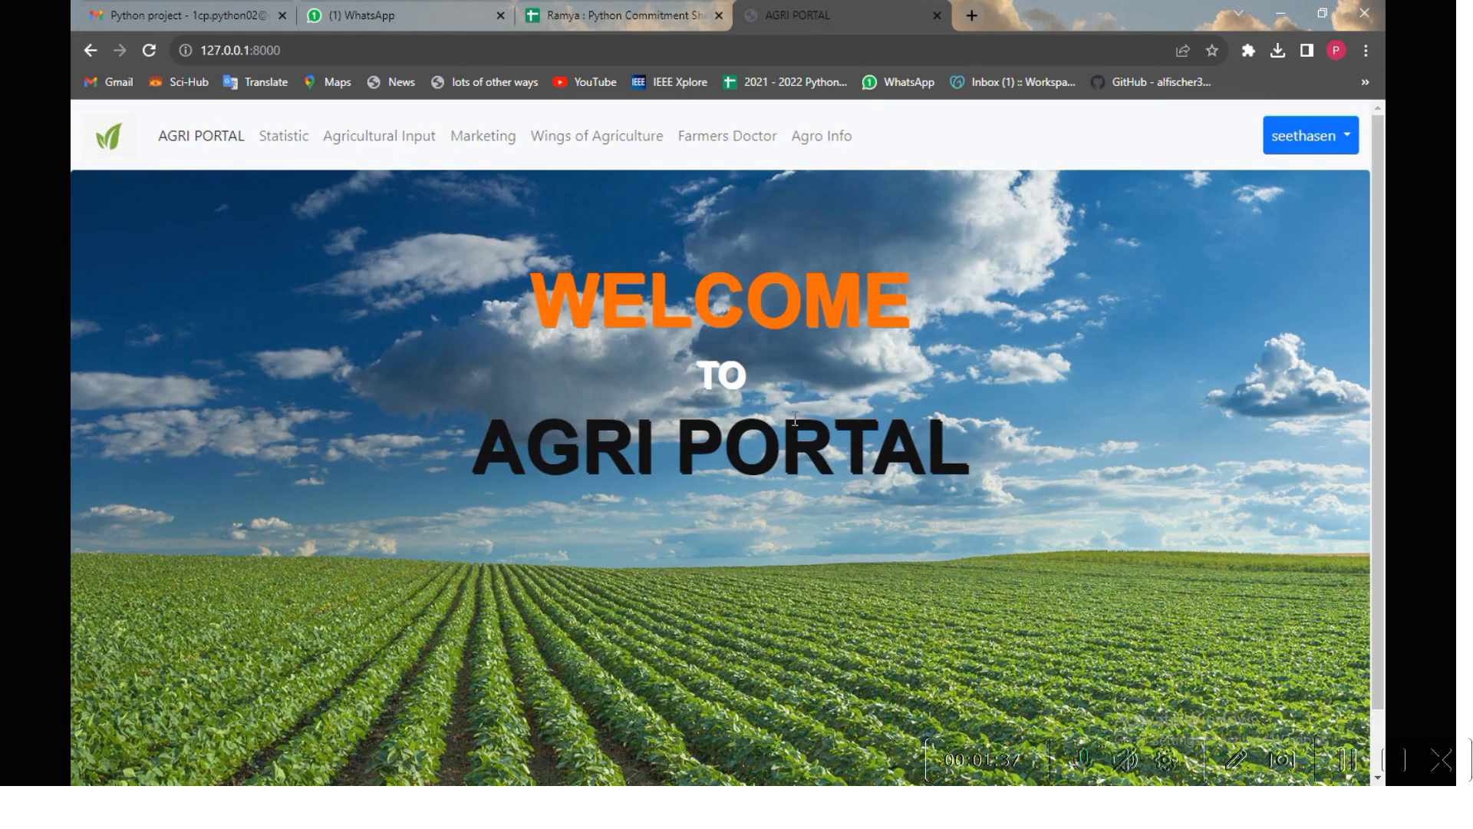
click(1310, 136)
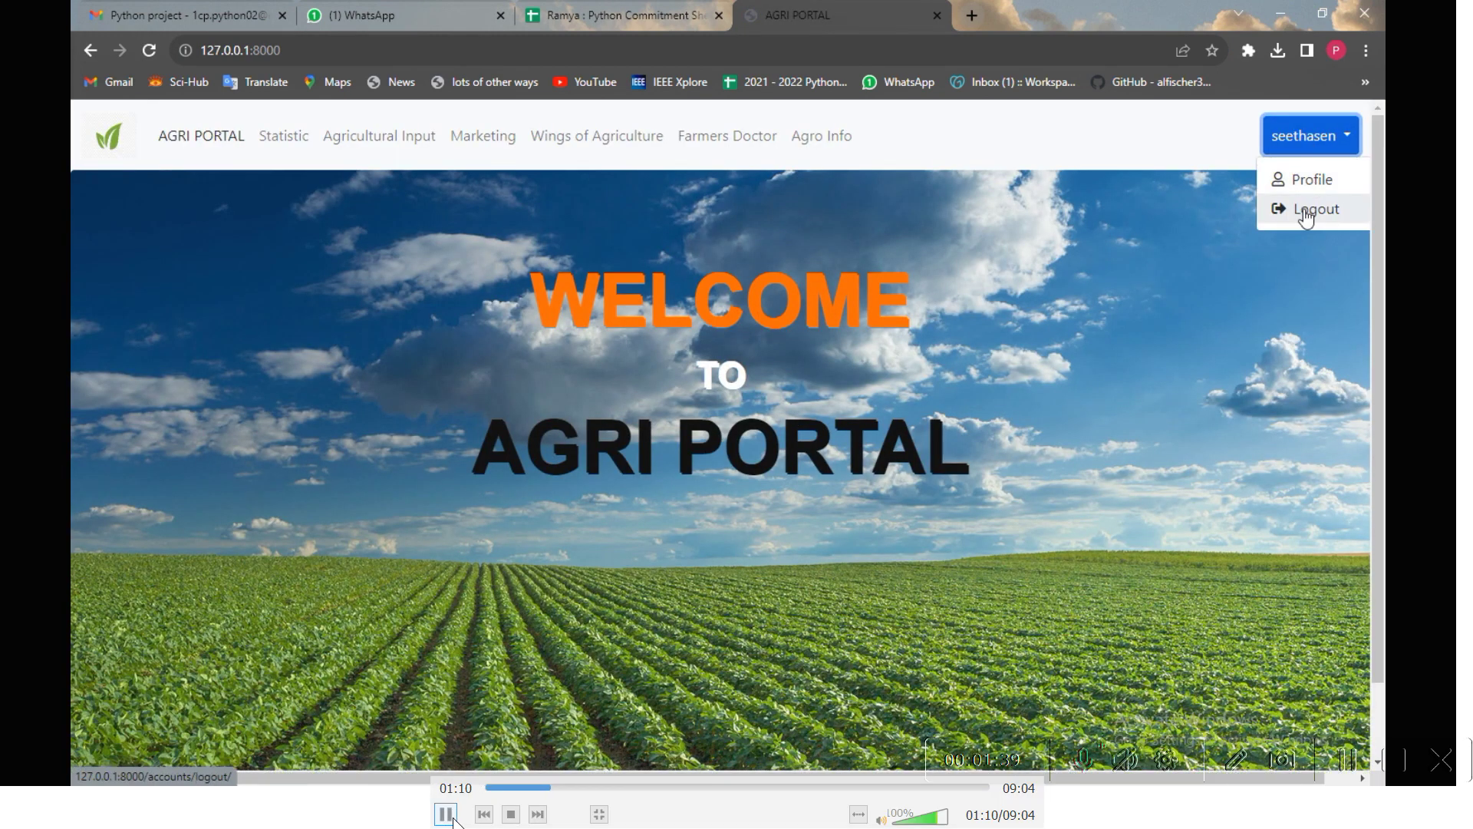
click(1312, 181)
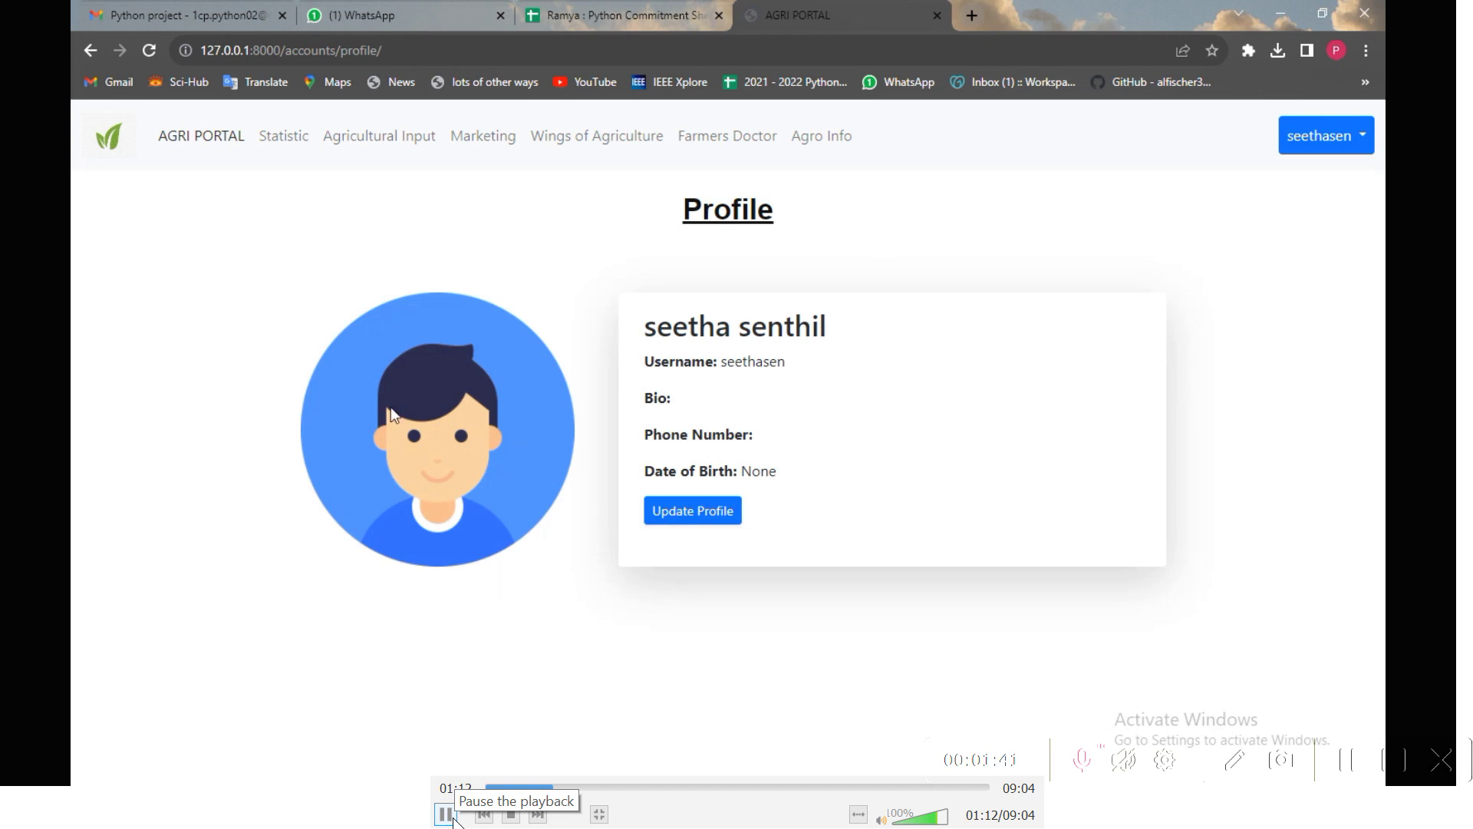
click(446, 813)
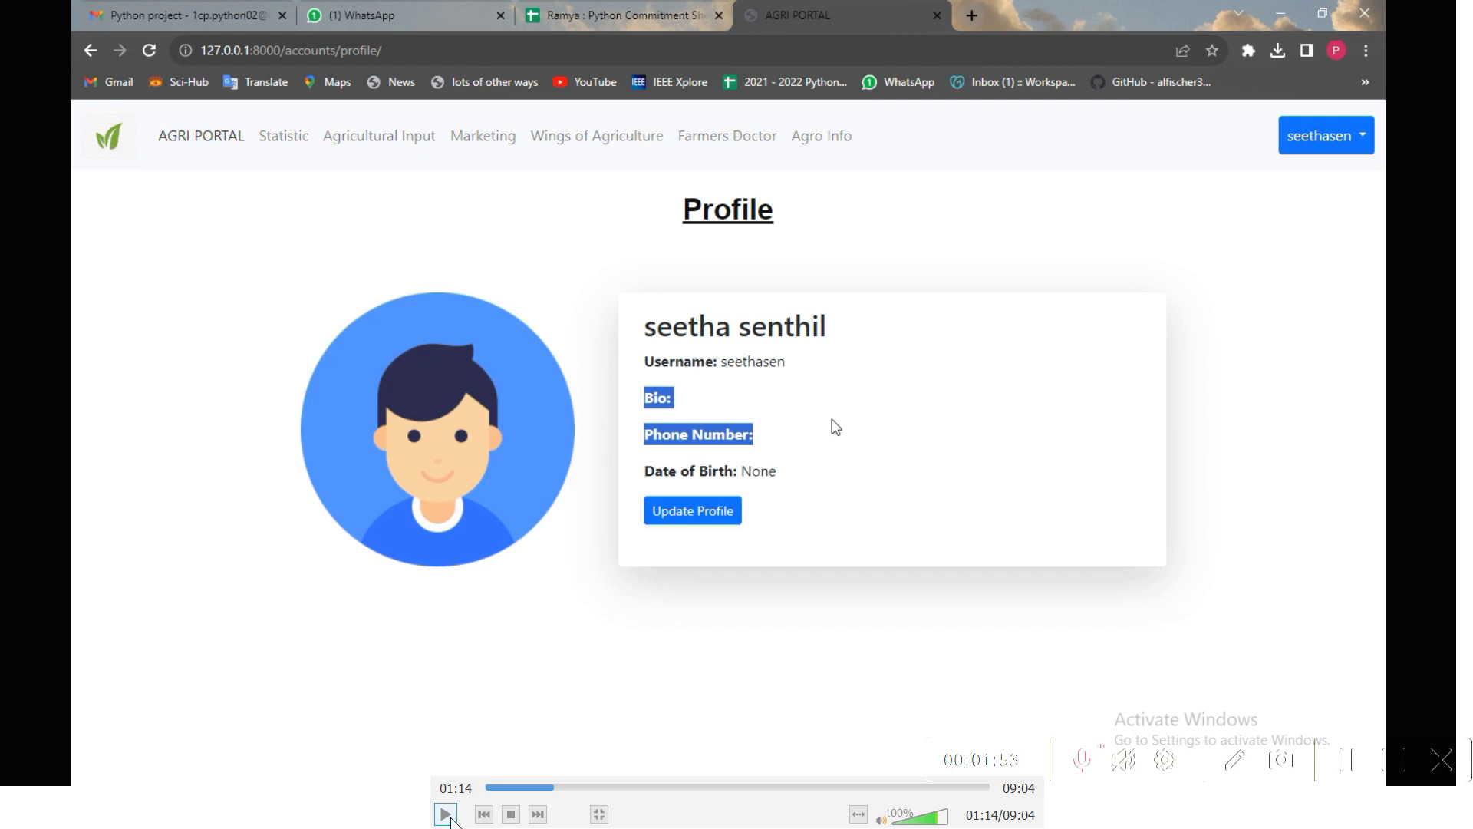
click(446, 813)
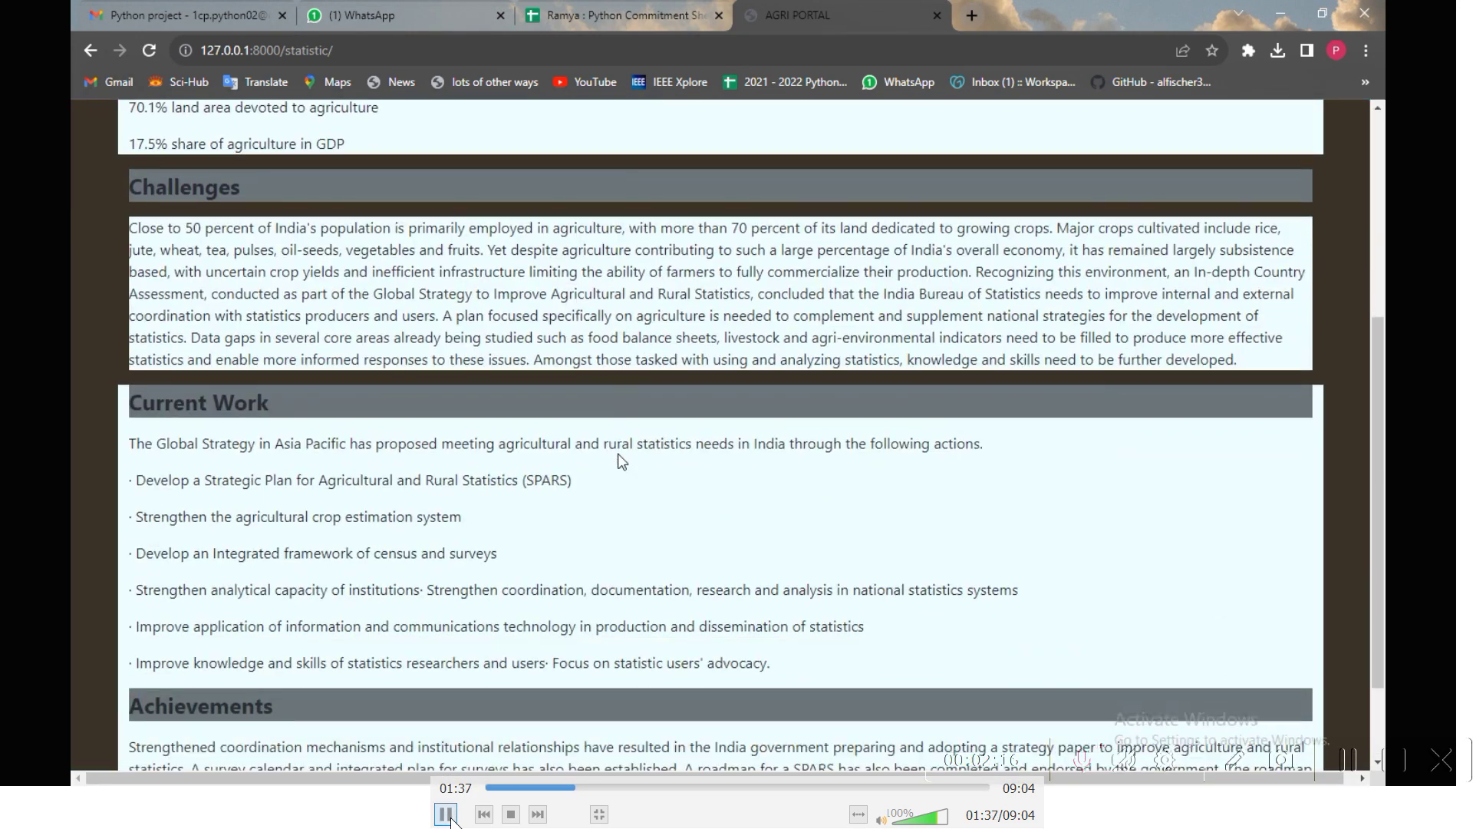
Step: Scroll through the Statistic page's India figures, Challenges and Current Work sections
click(446, 814)
Step: Review the statistics overview and the Select Year choices
click(445, 814)
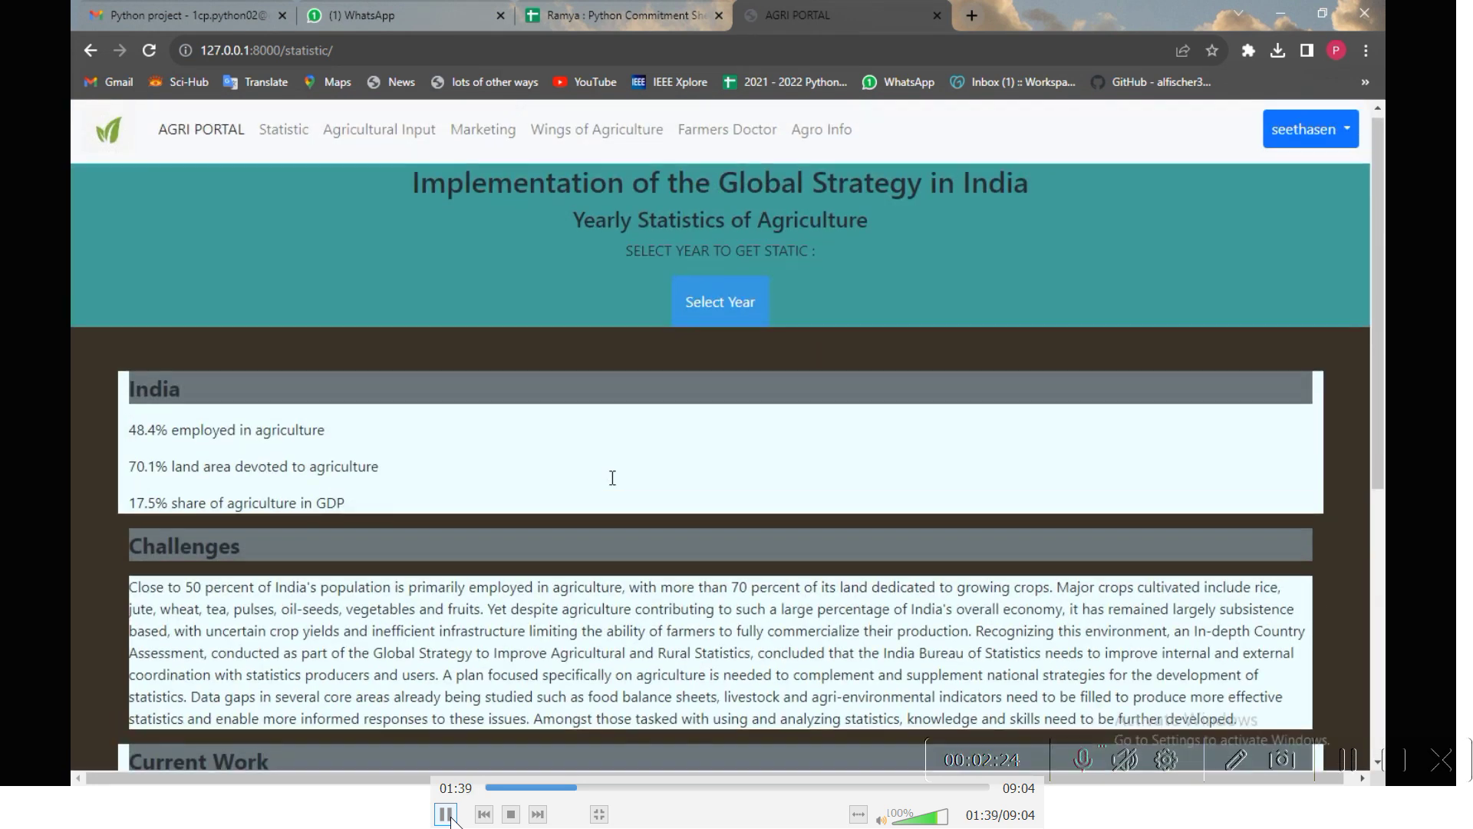
click(446, 814)
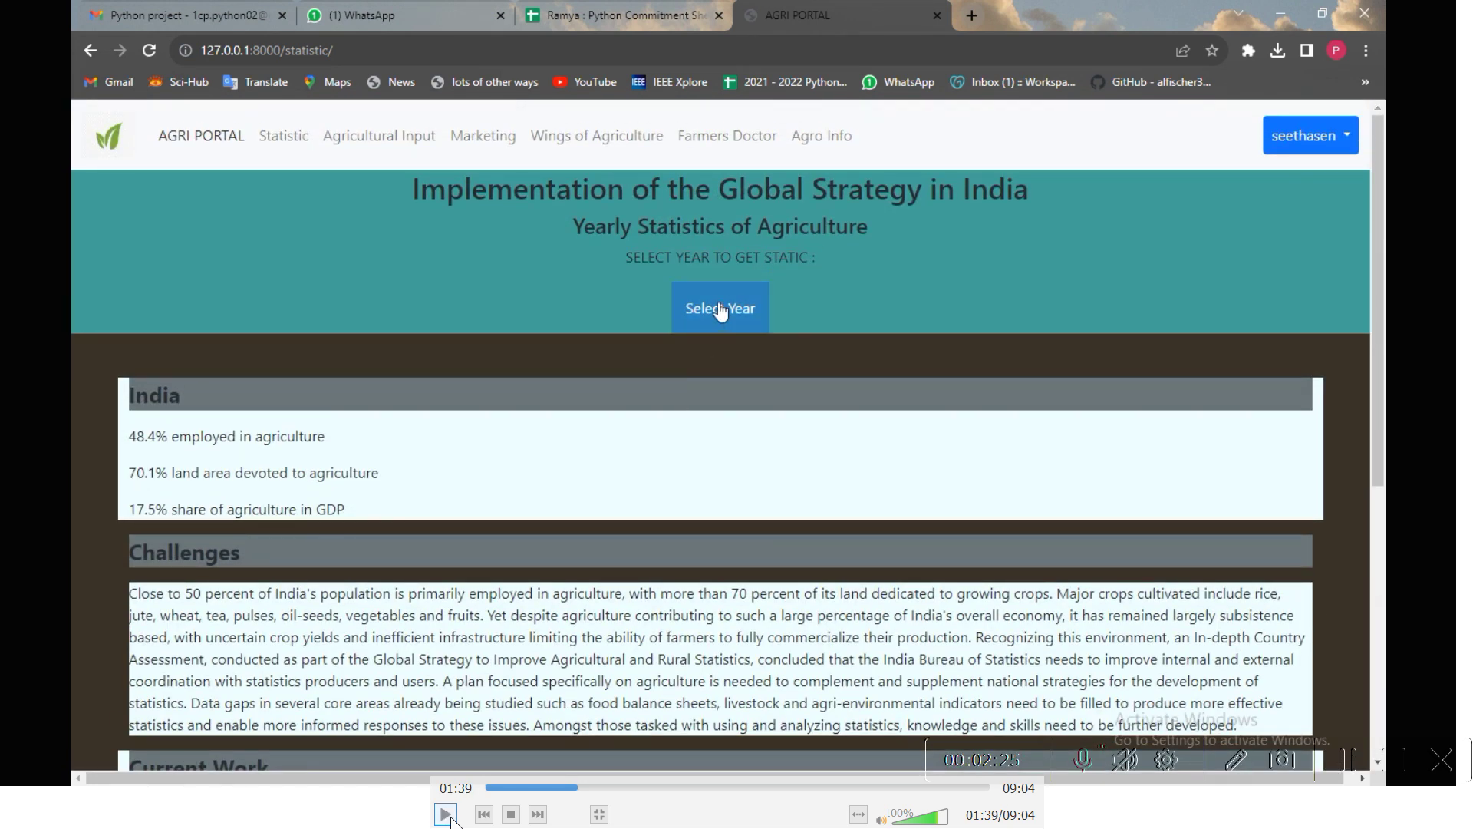
click(446, 814)
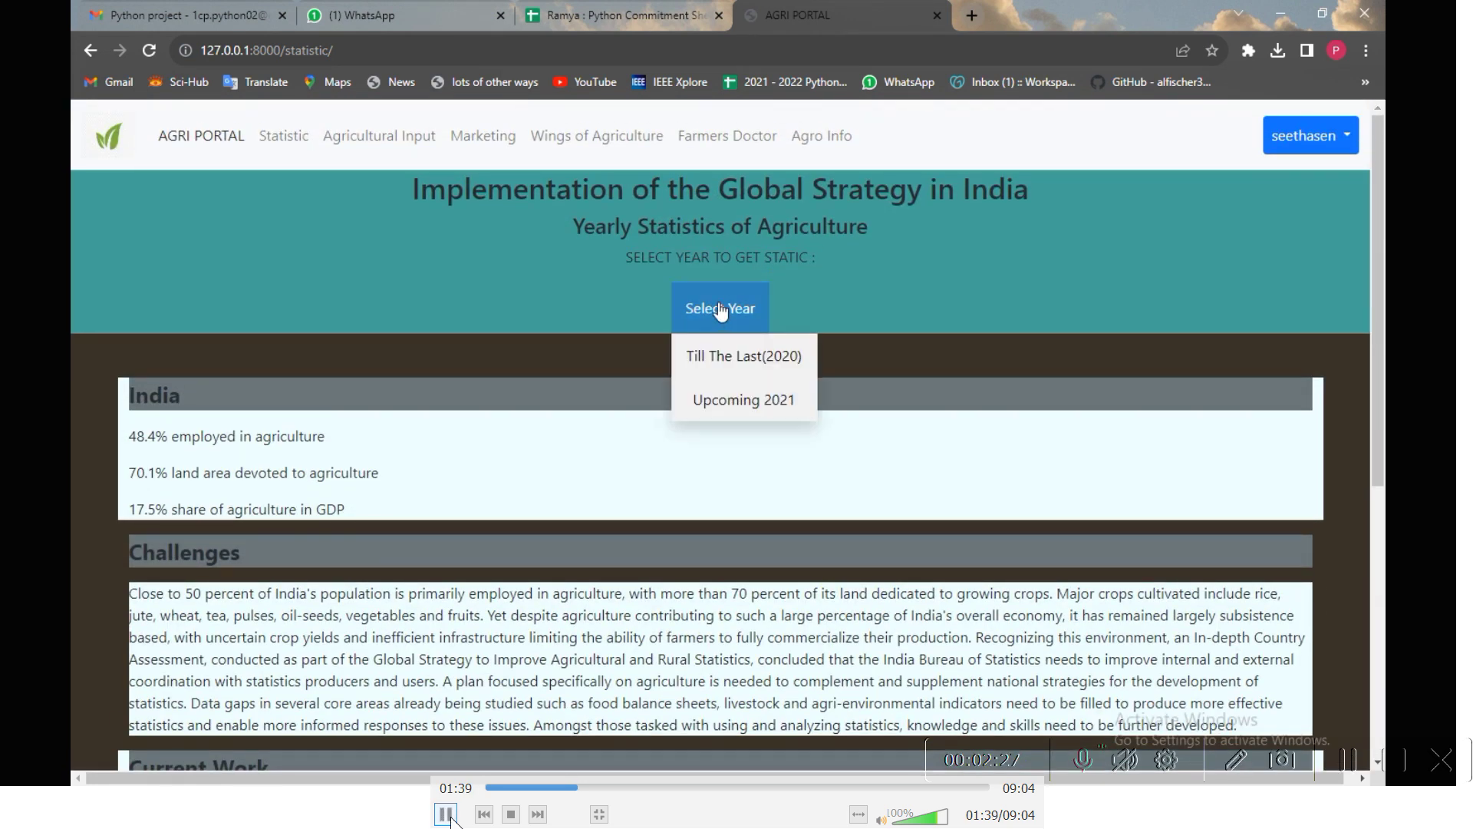
click(446, 813)
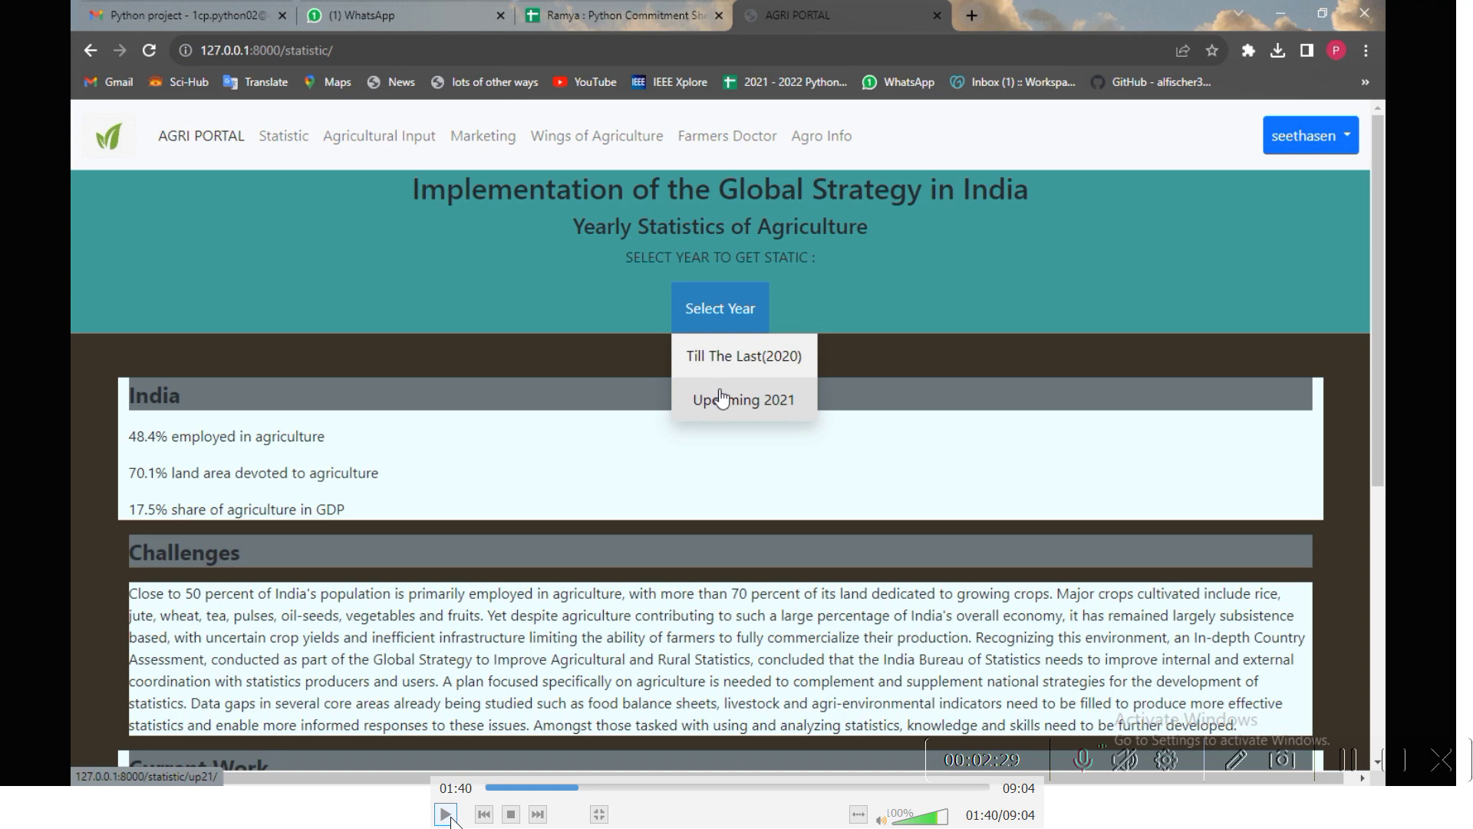
Step: Choose Upcoming 2021 to read the GDP forecast, then reach the historical series page
click(447, 814)
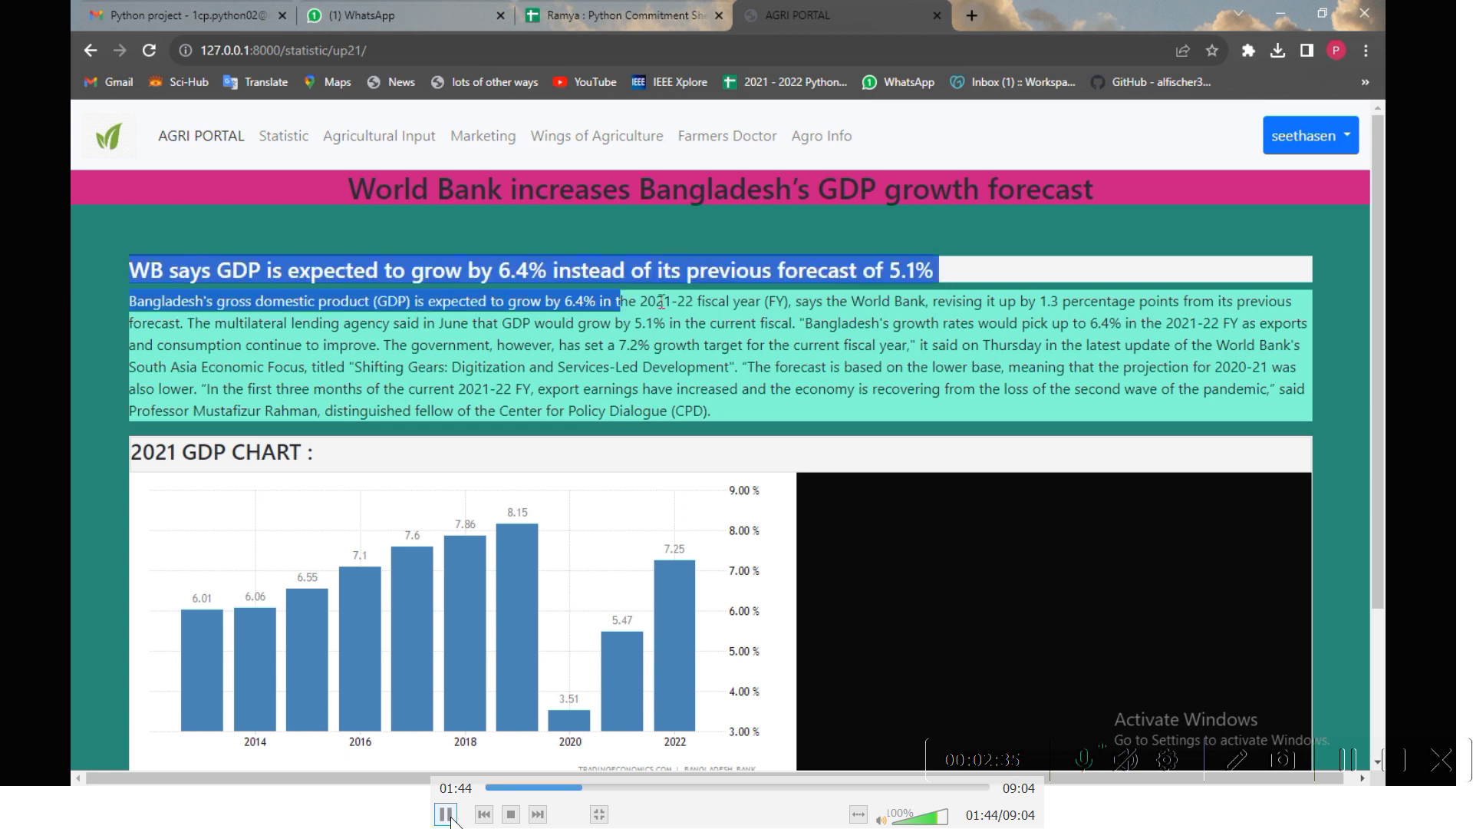
click(447, 814)
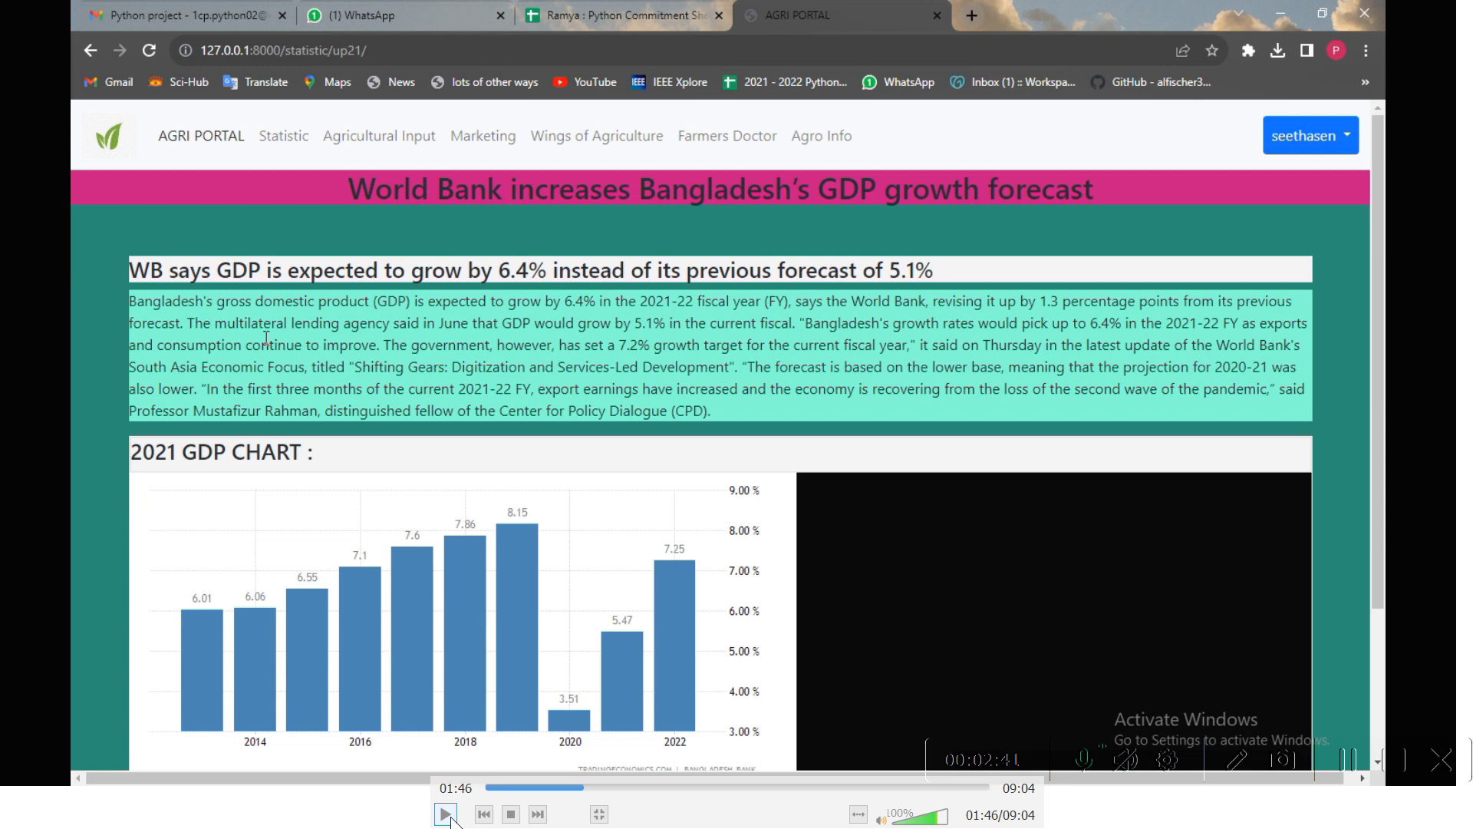
click(447, 814)
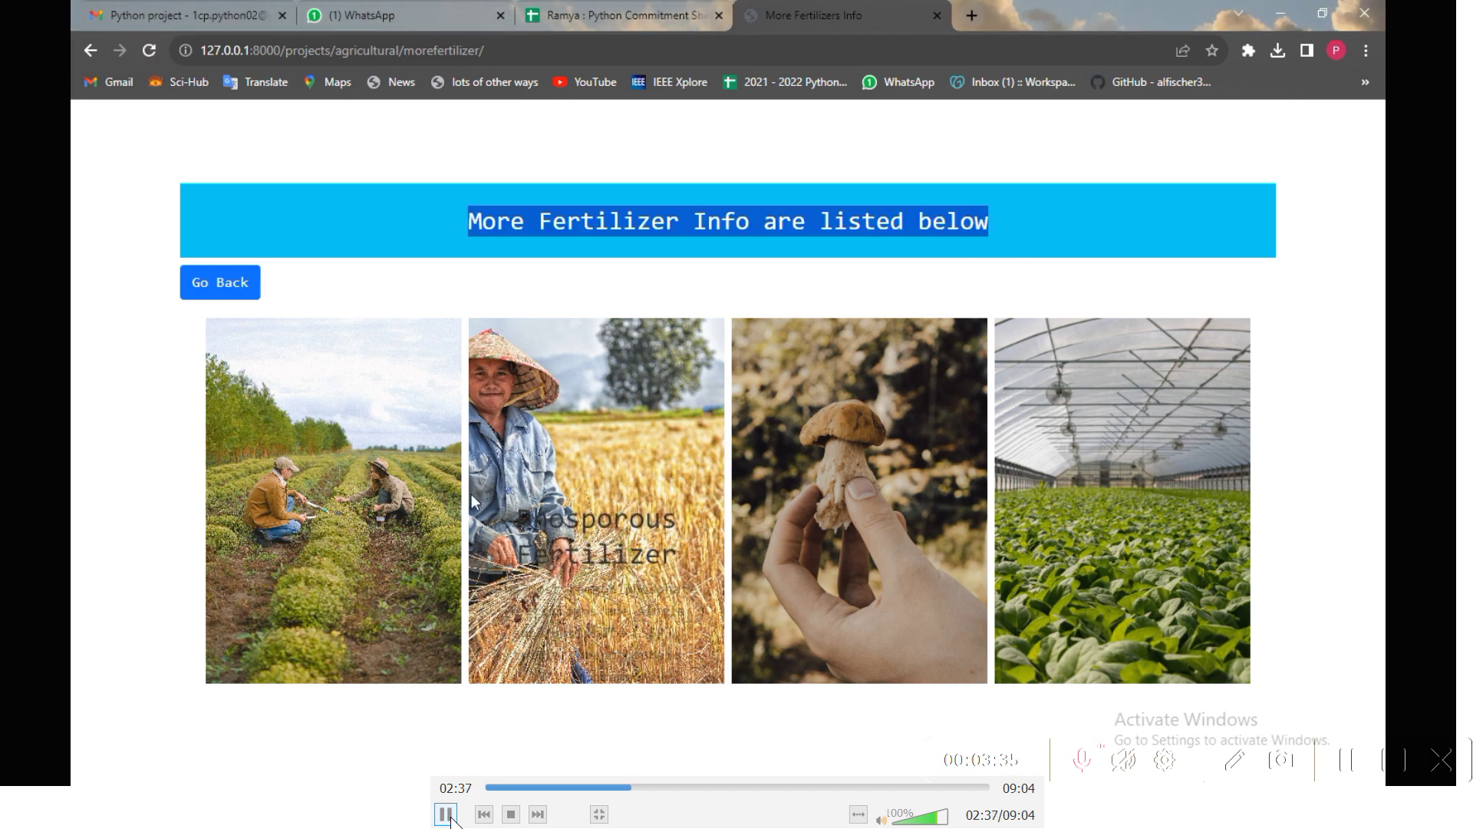
Step: Browse the More Fertilizer Info cards and Agricultural Input page, ending on Insecticides Lists
click(446, 814)
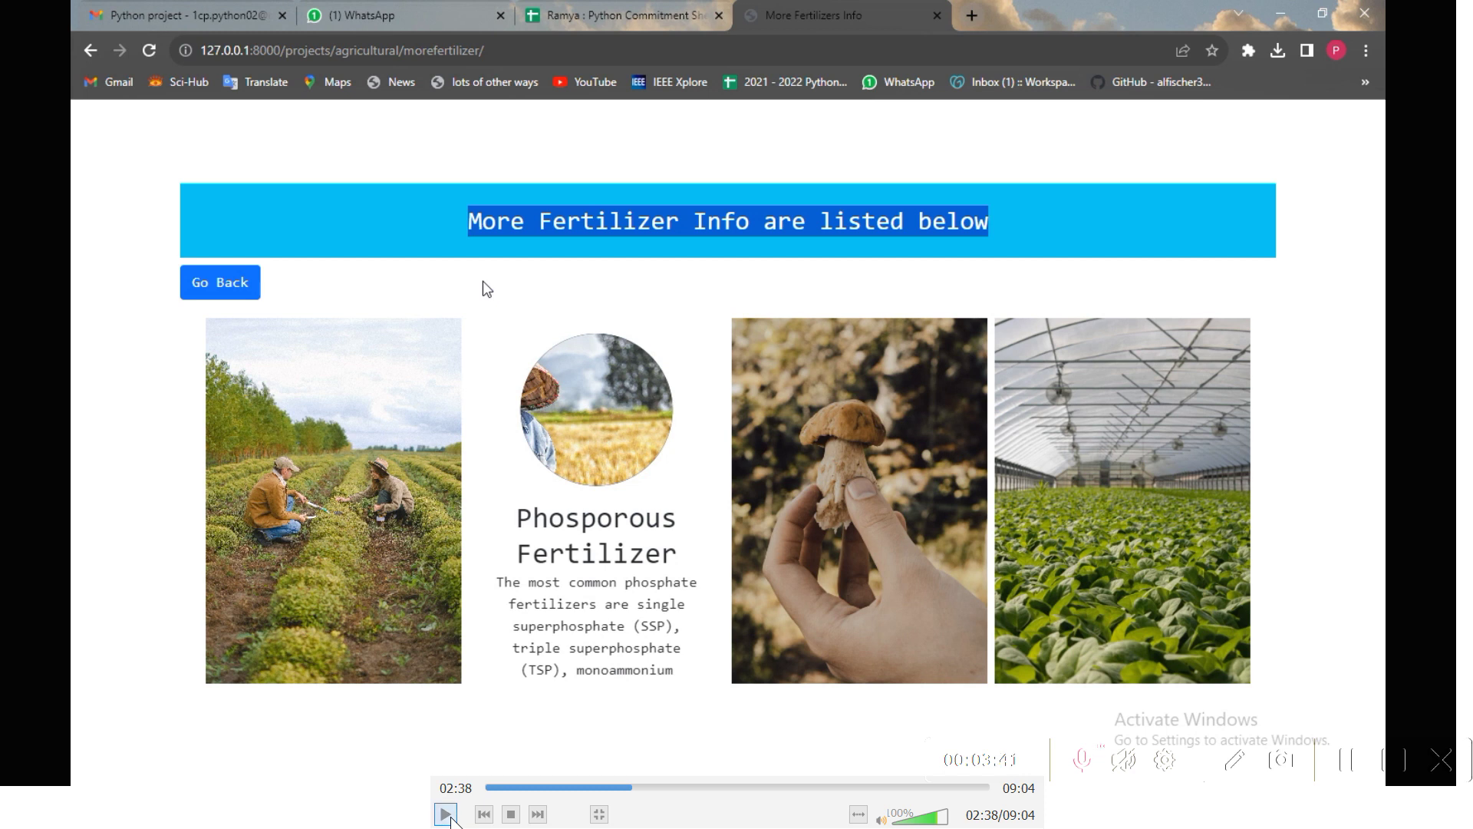
click(447, 814)
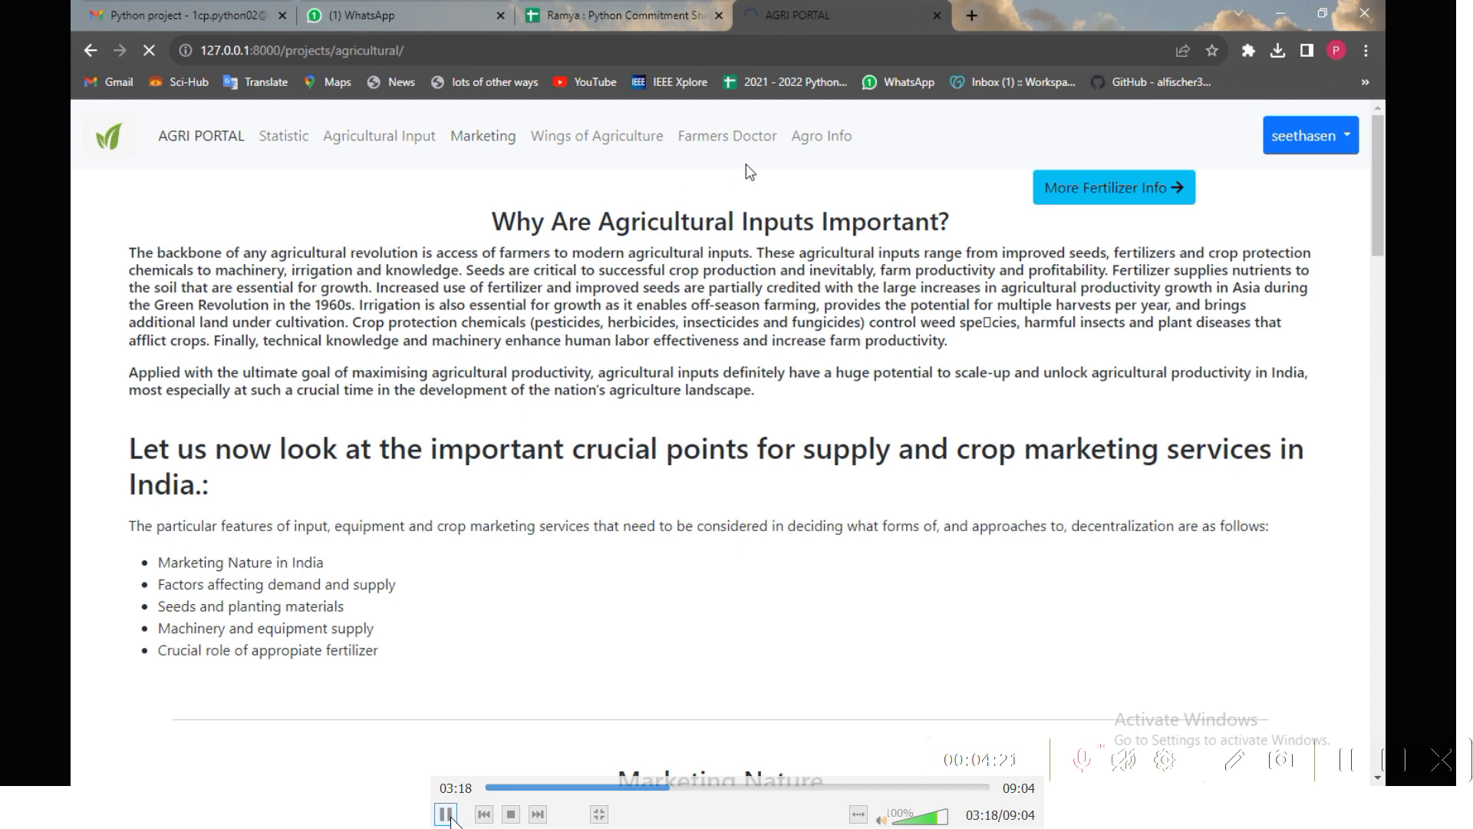
click(446, 814)
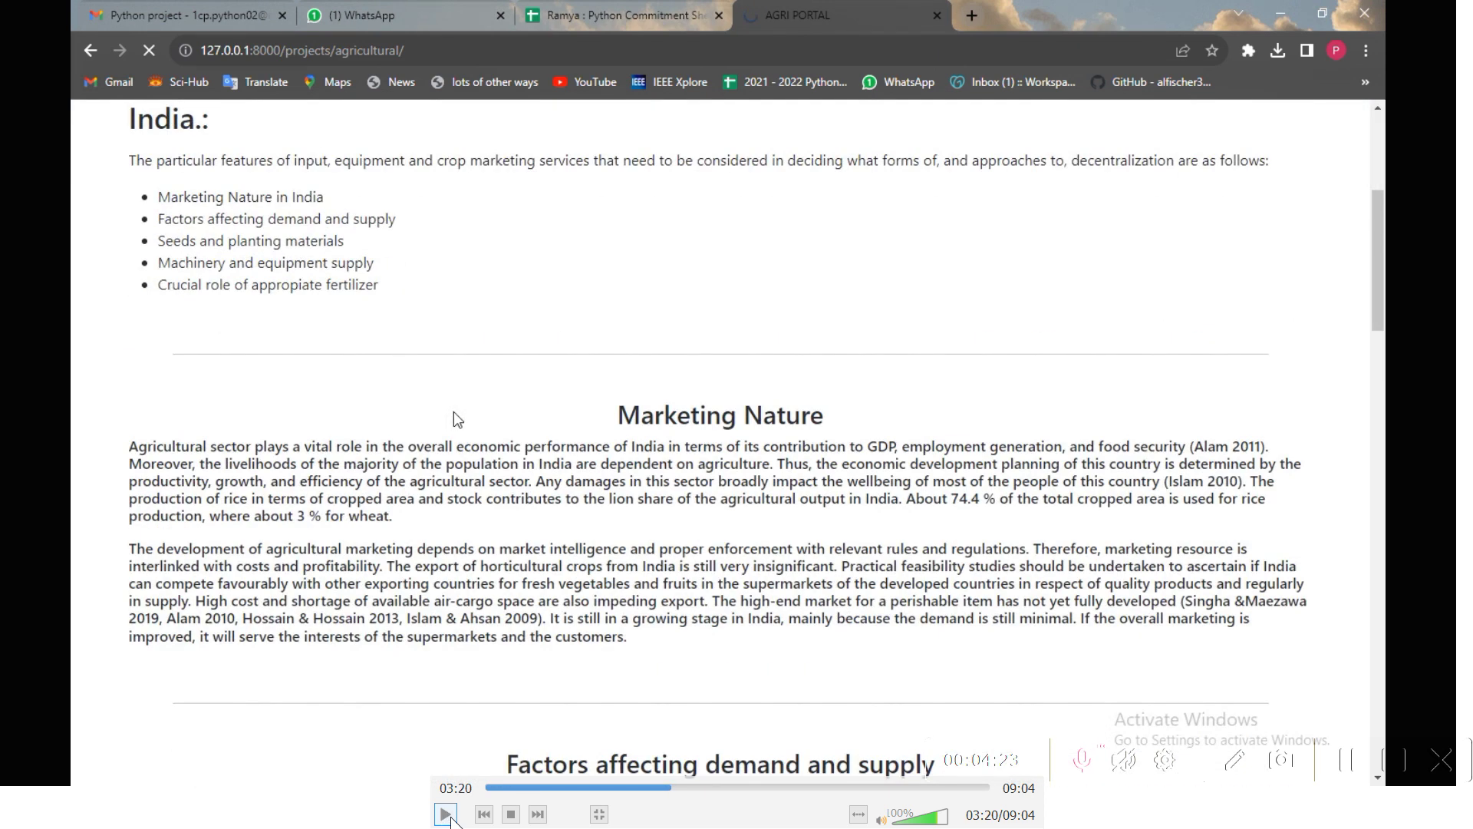
click(448, 814)
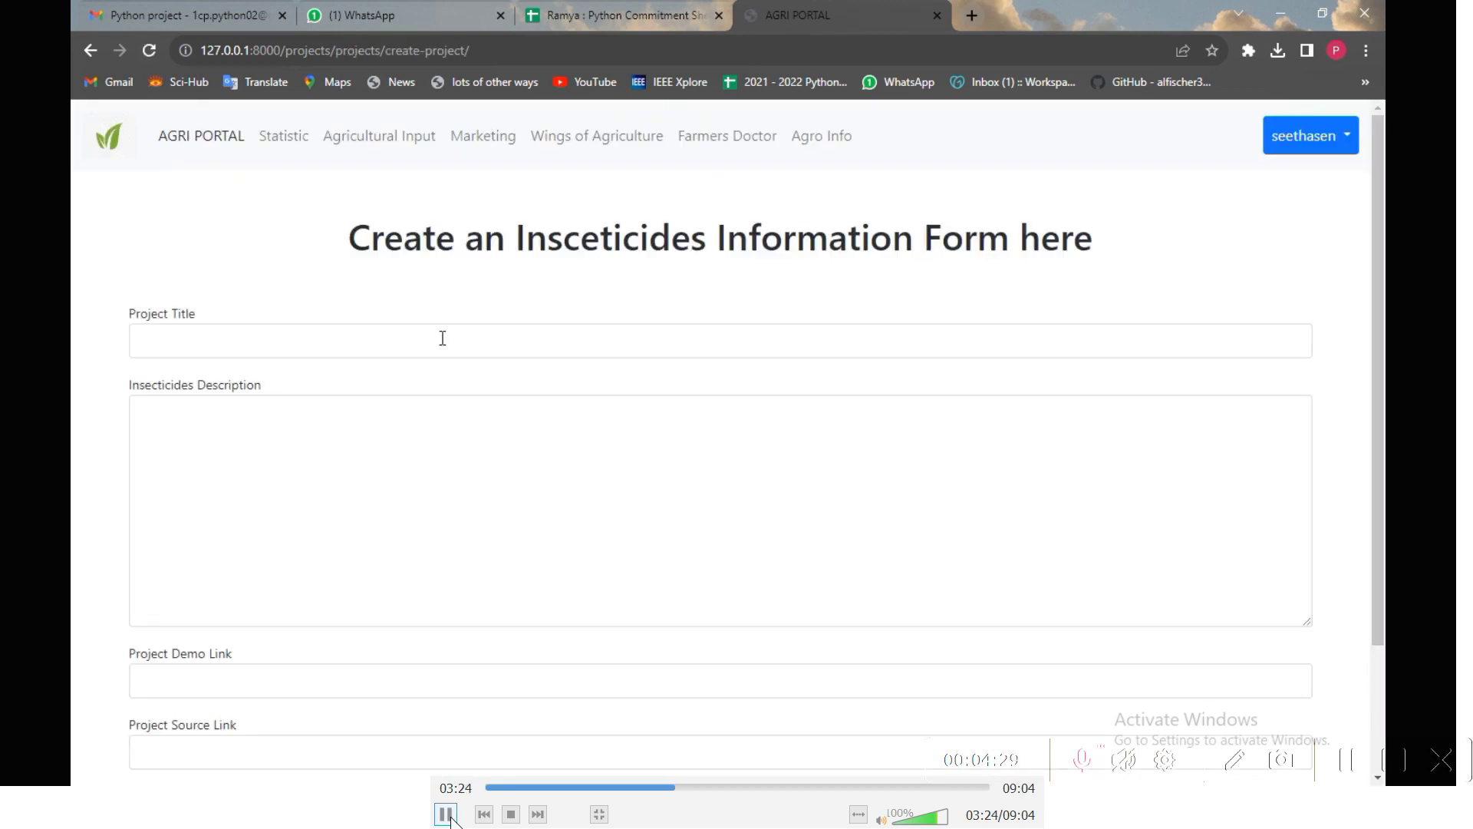
Step: Enter title 'Paddy Health Management' and a description about protecting paddy from insects
click(447, 813)
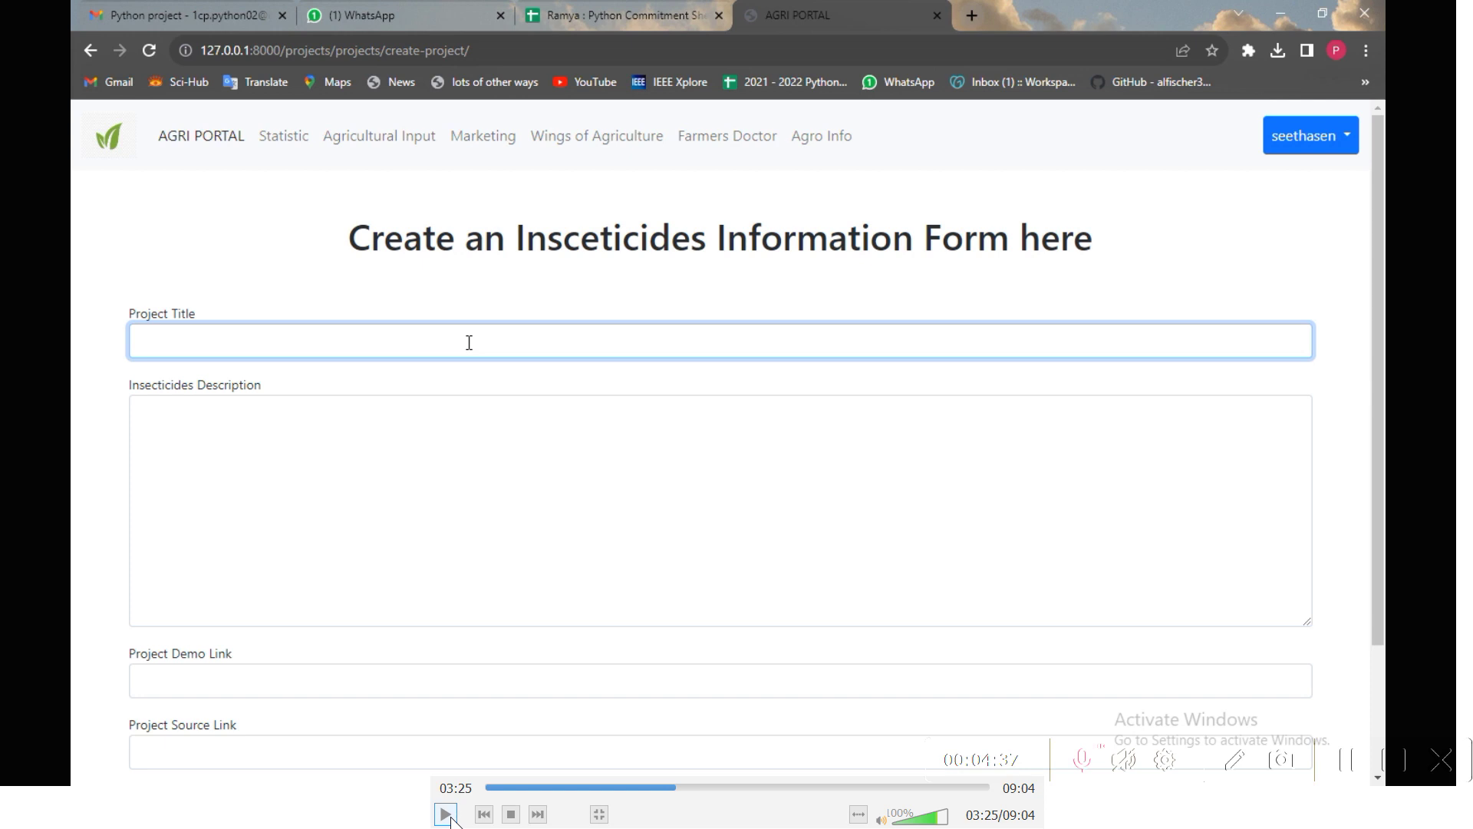
click(447, 813)
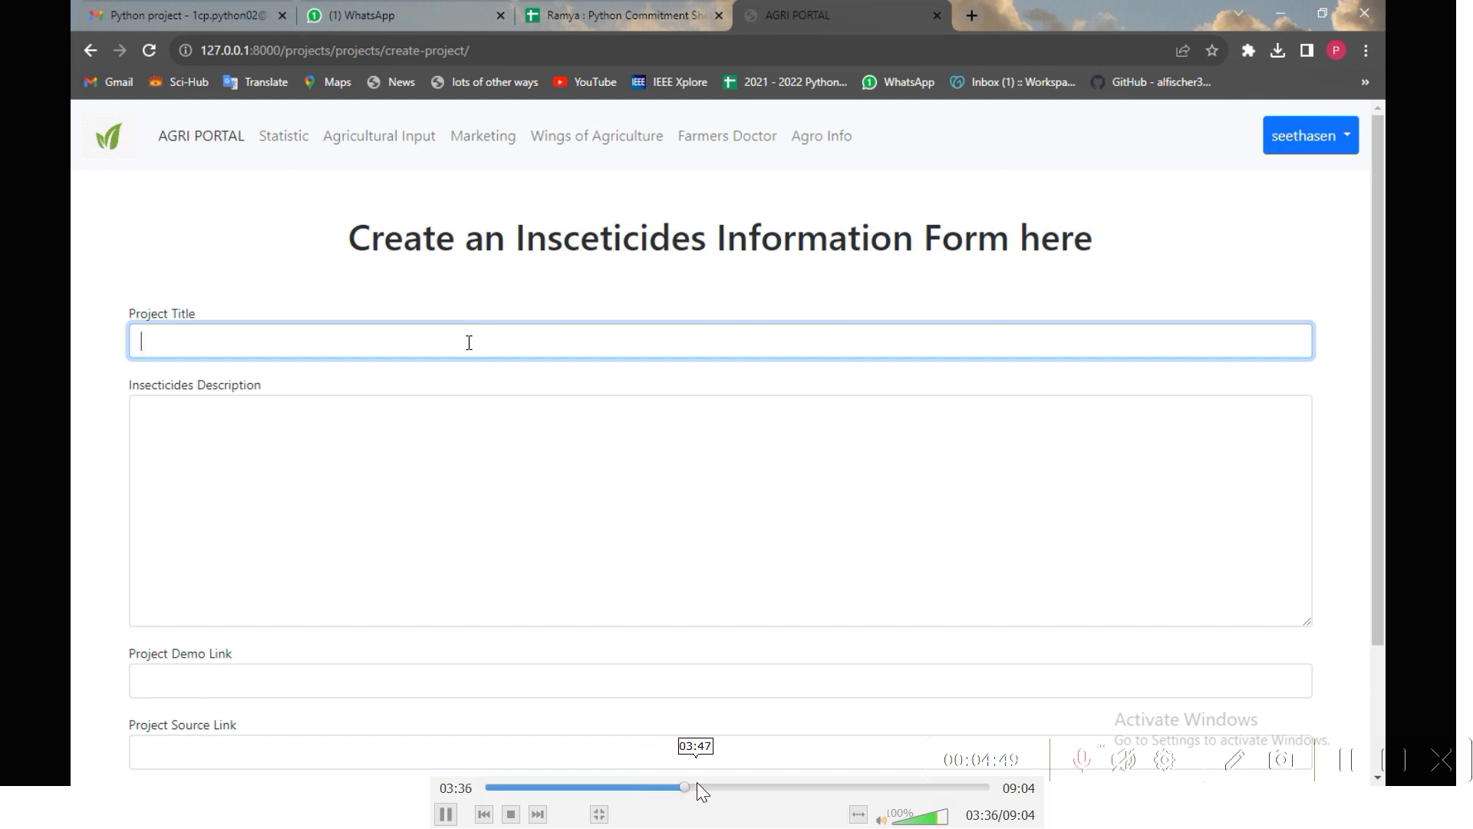
click(697, 784)
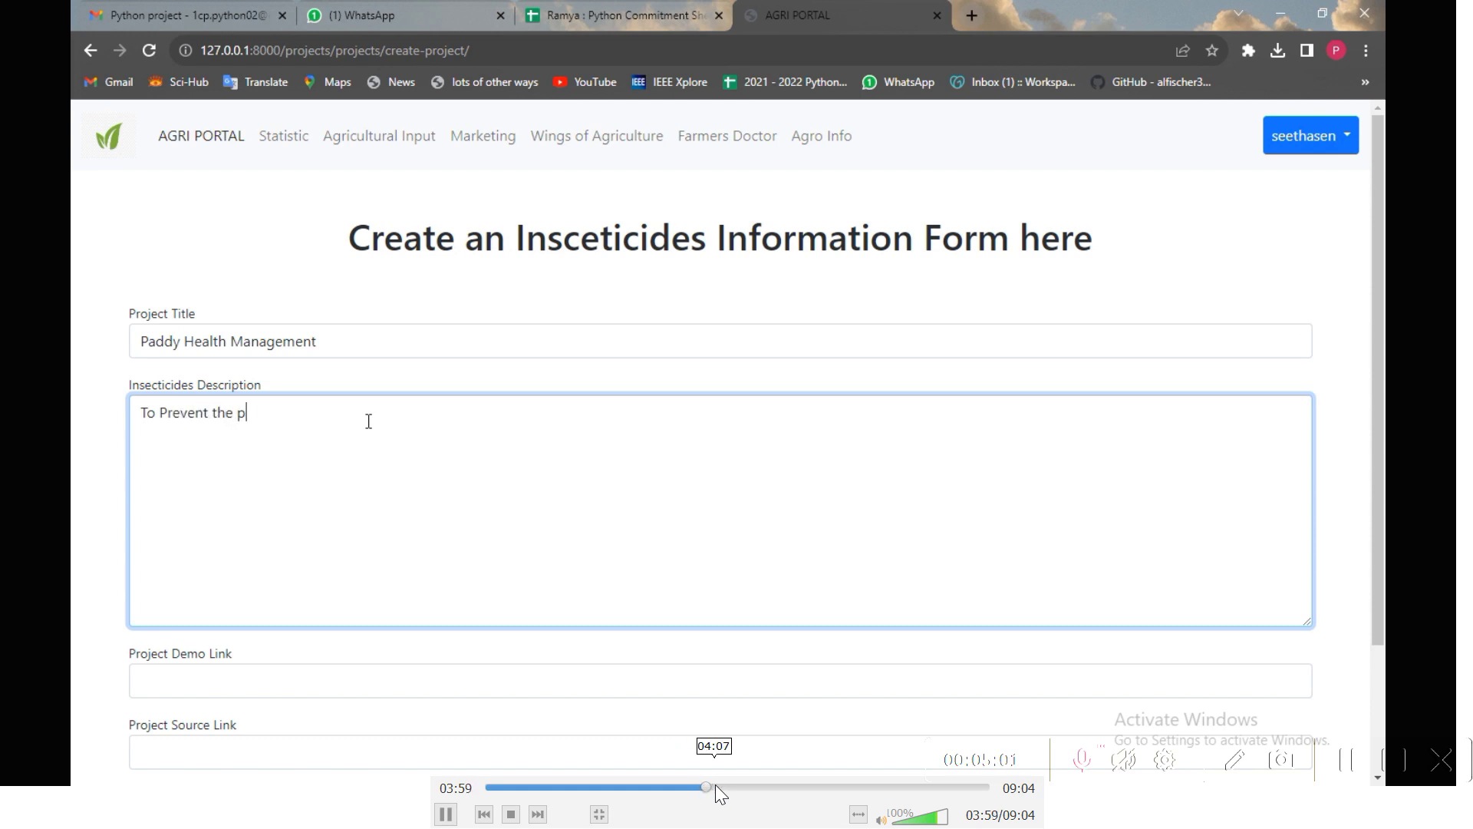
click(715, 784)
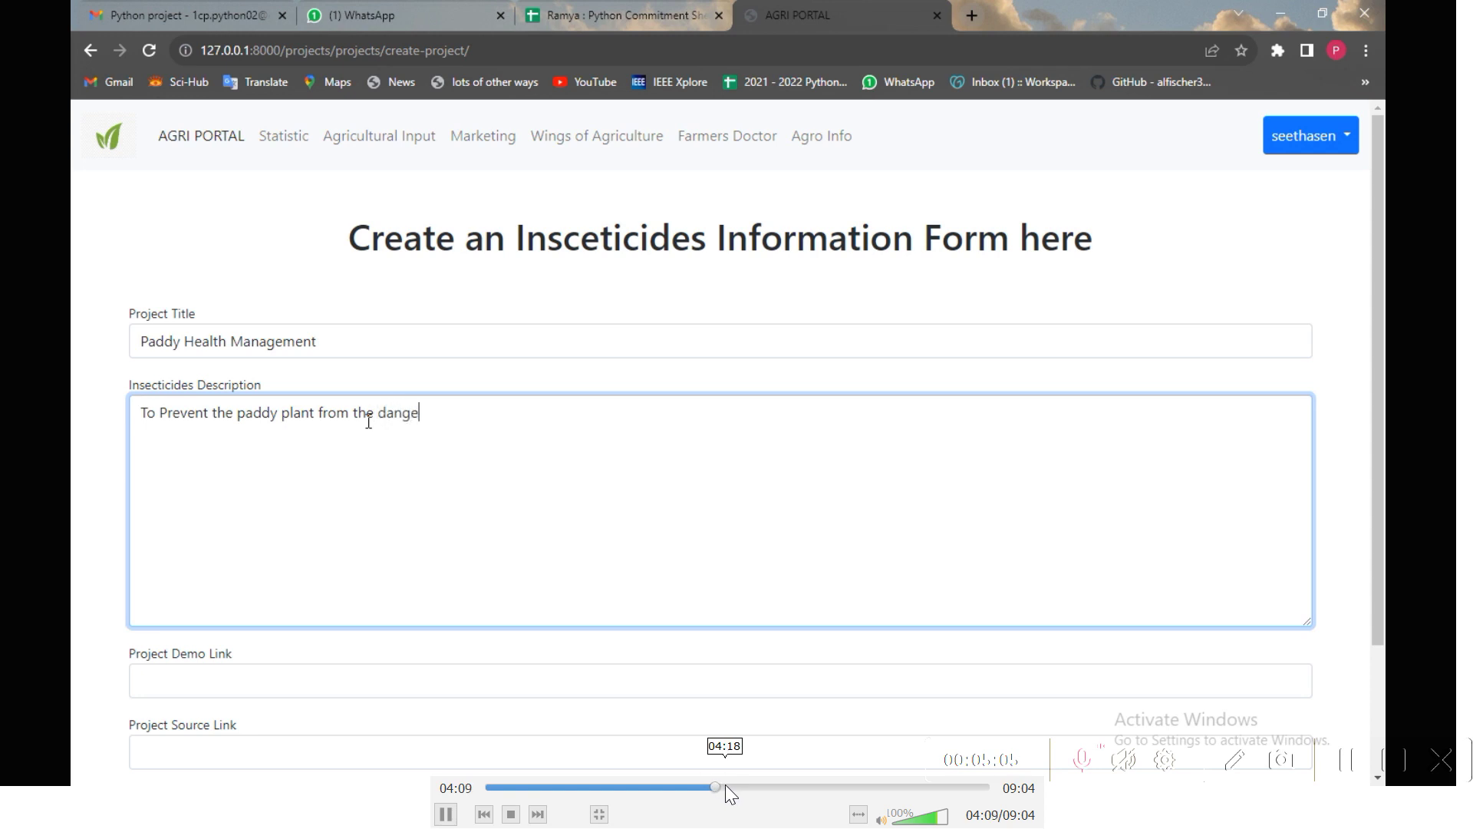
click(733, 783)
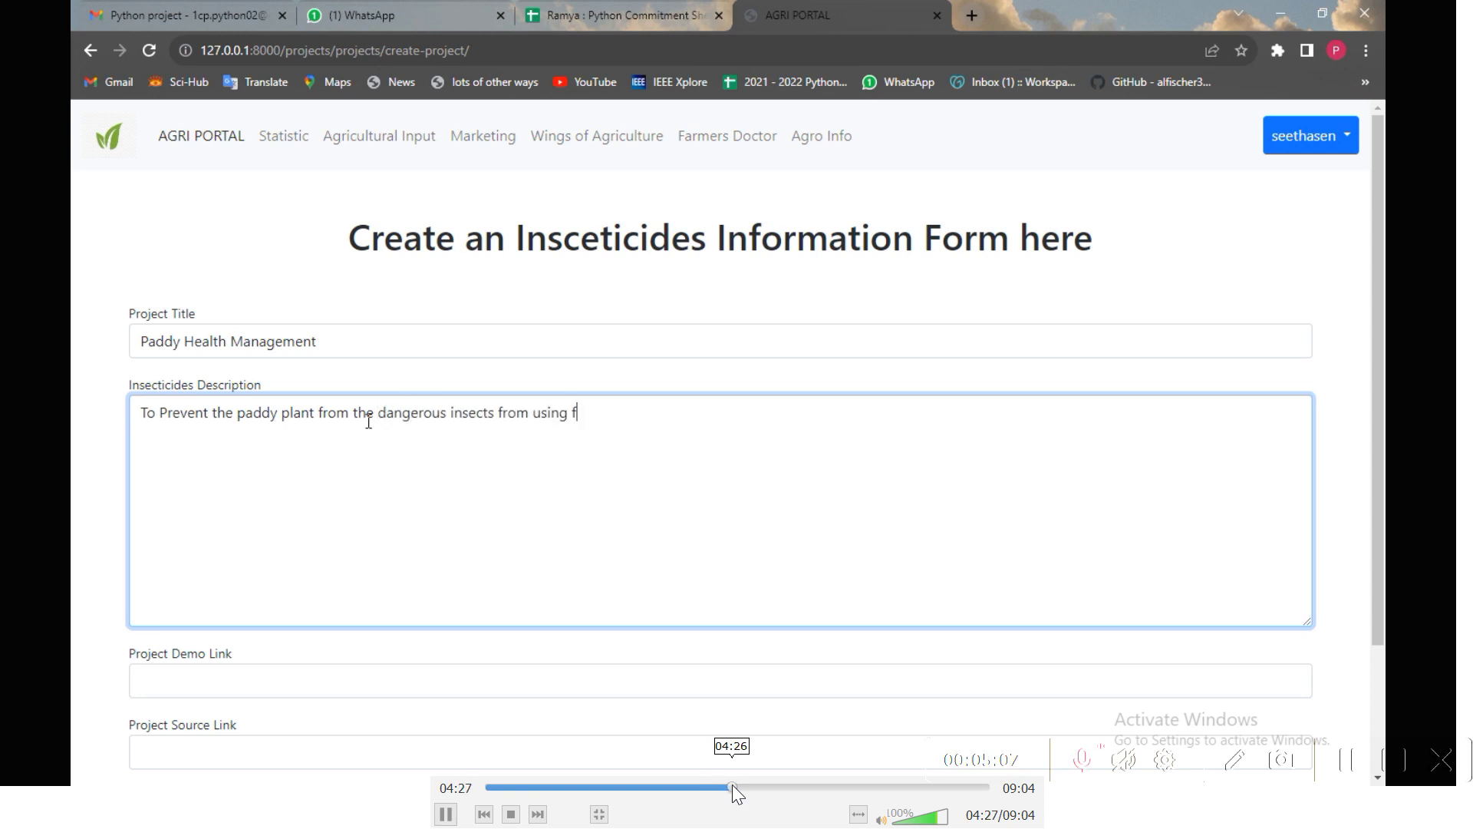
click(745, 784)
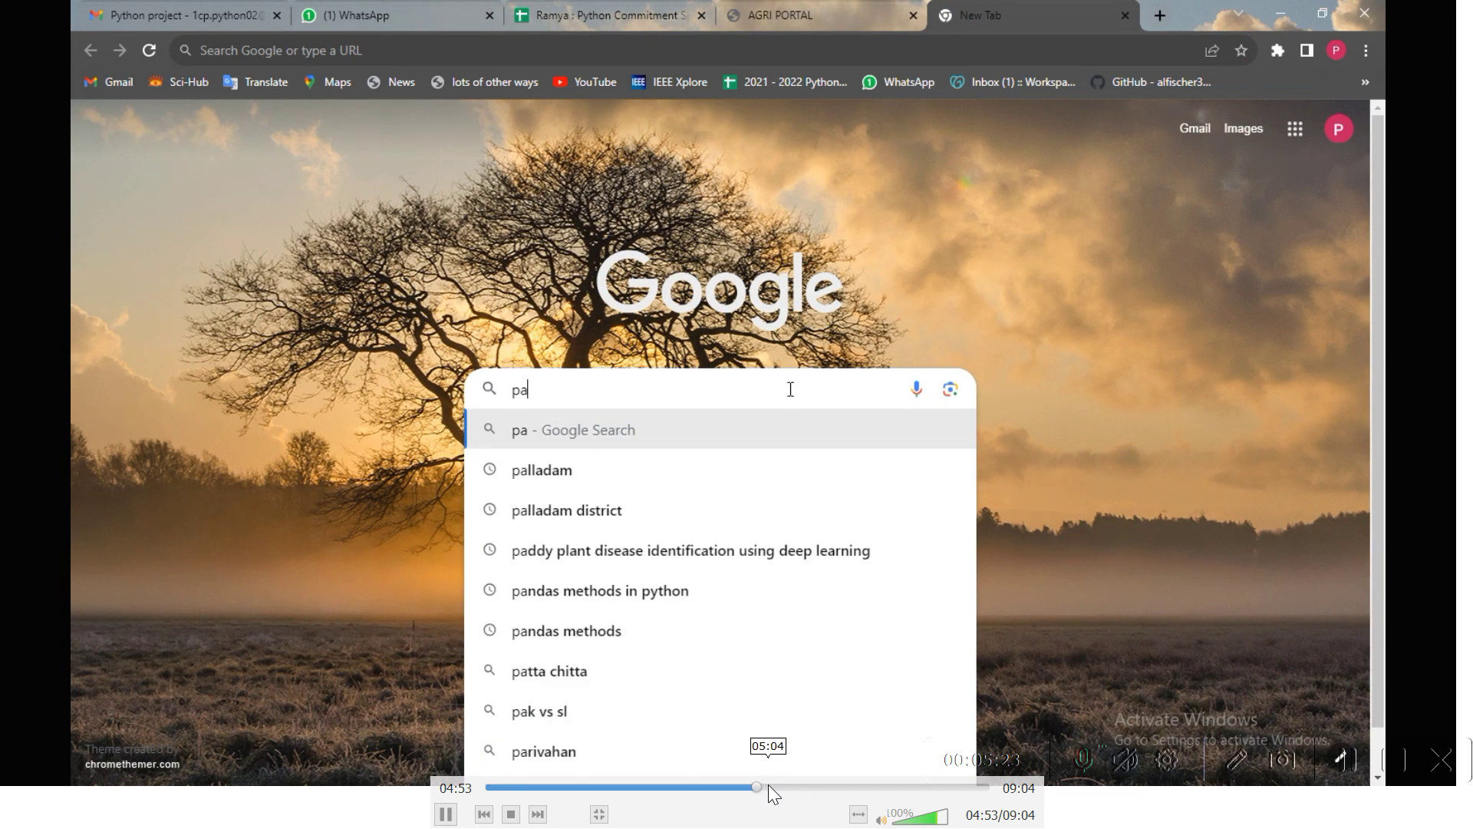
Step: Search paddy disease prevention; paste the MU Extension URL into Demo and Source Link fields
click(768, 783)
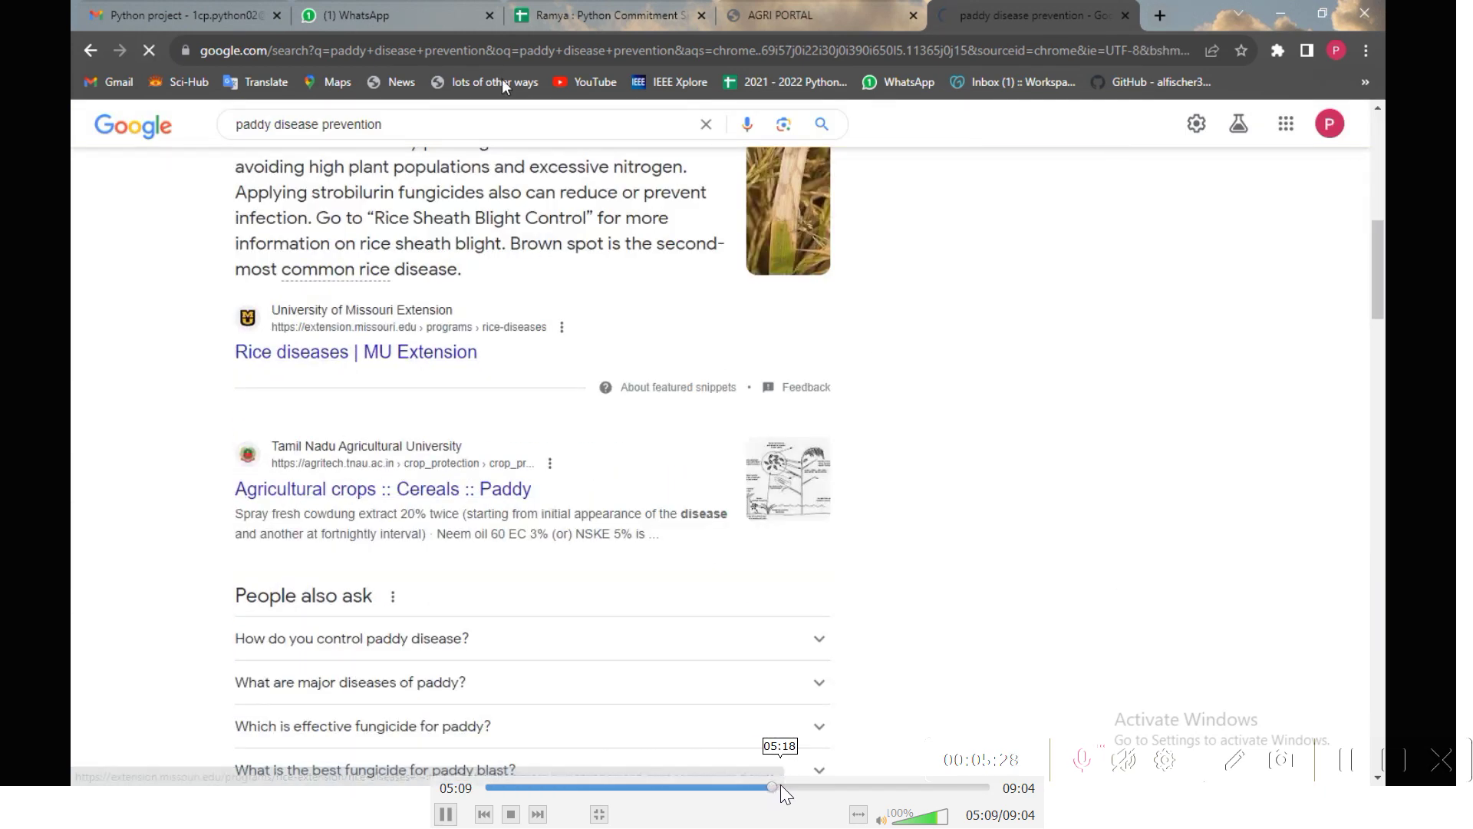
click(781, 784)
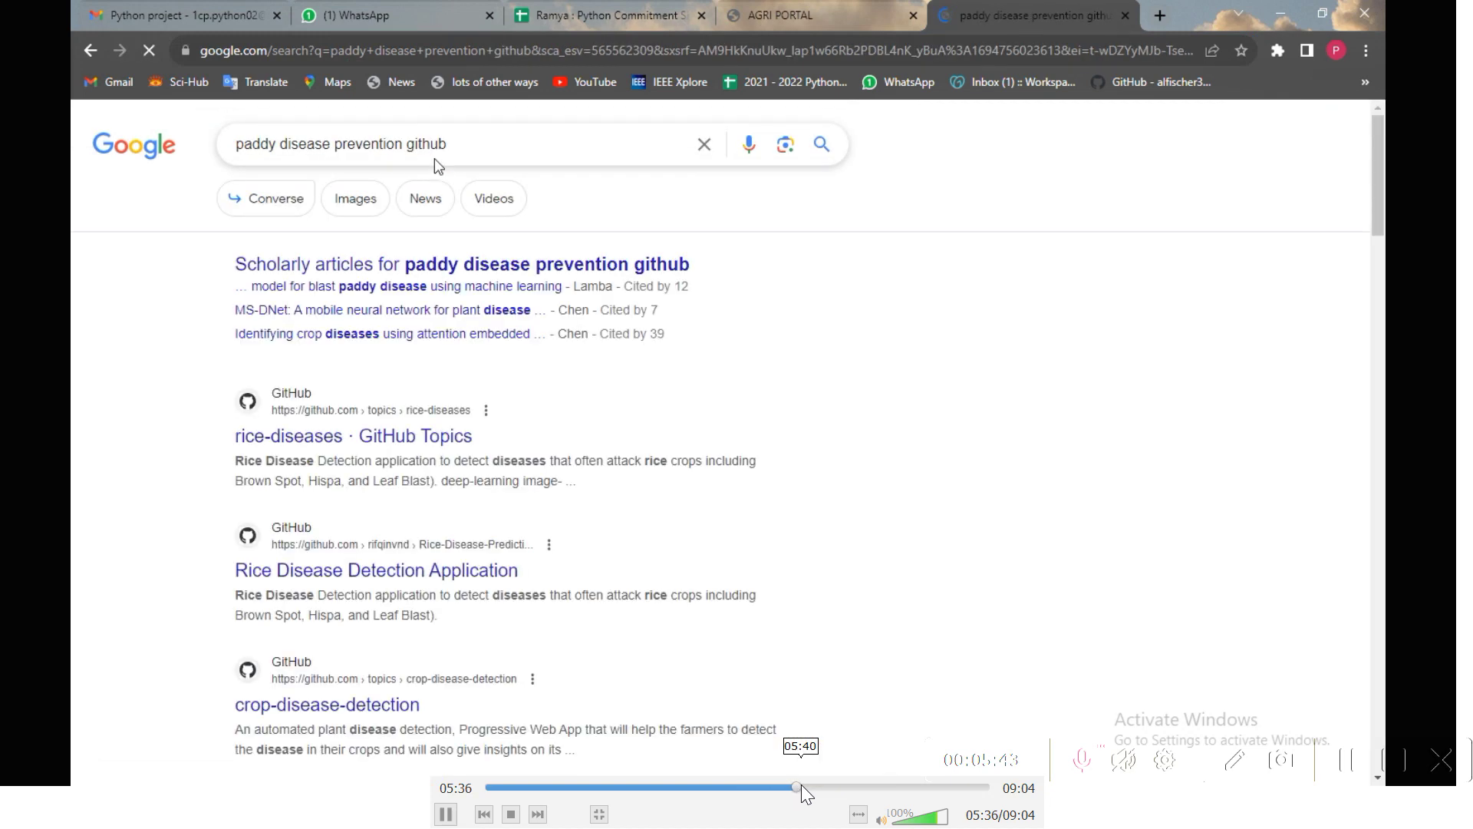
drag(801, 784, 808, 784)
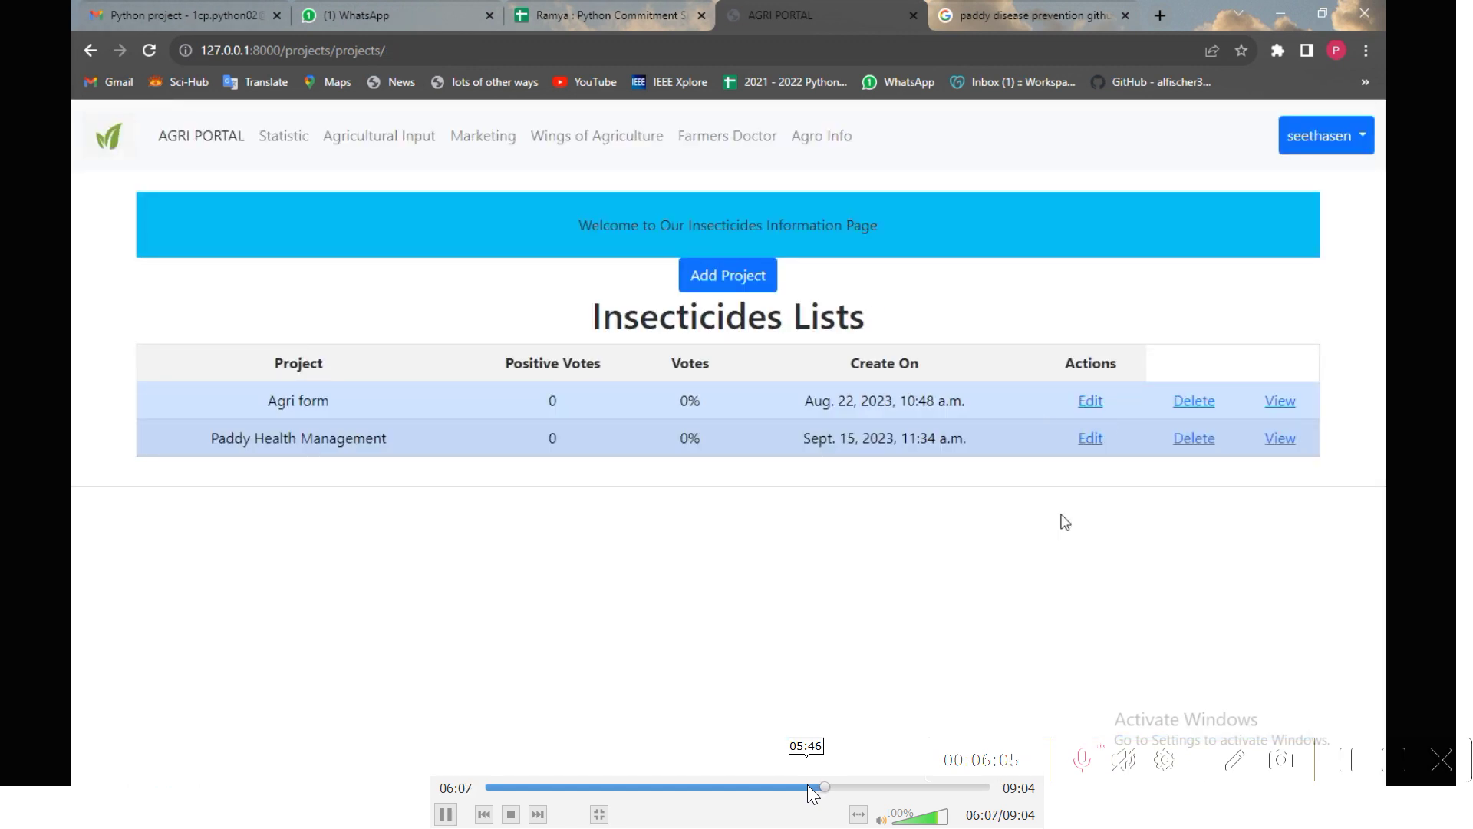
Step: Submit Paddy Health Management, confirm its Insecticides Lists row, then view the Agri form entry
click(811, 793)
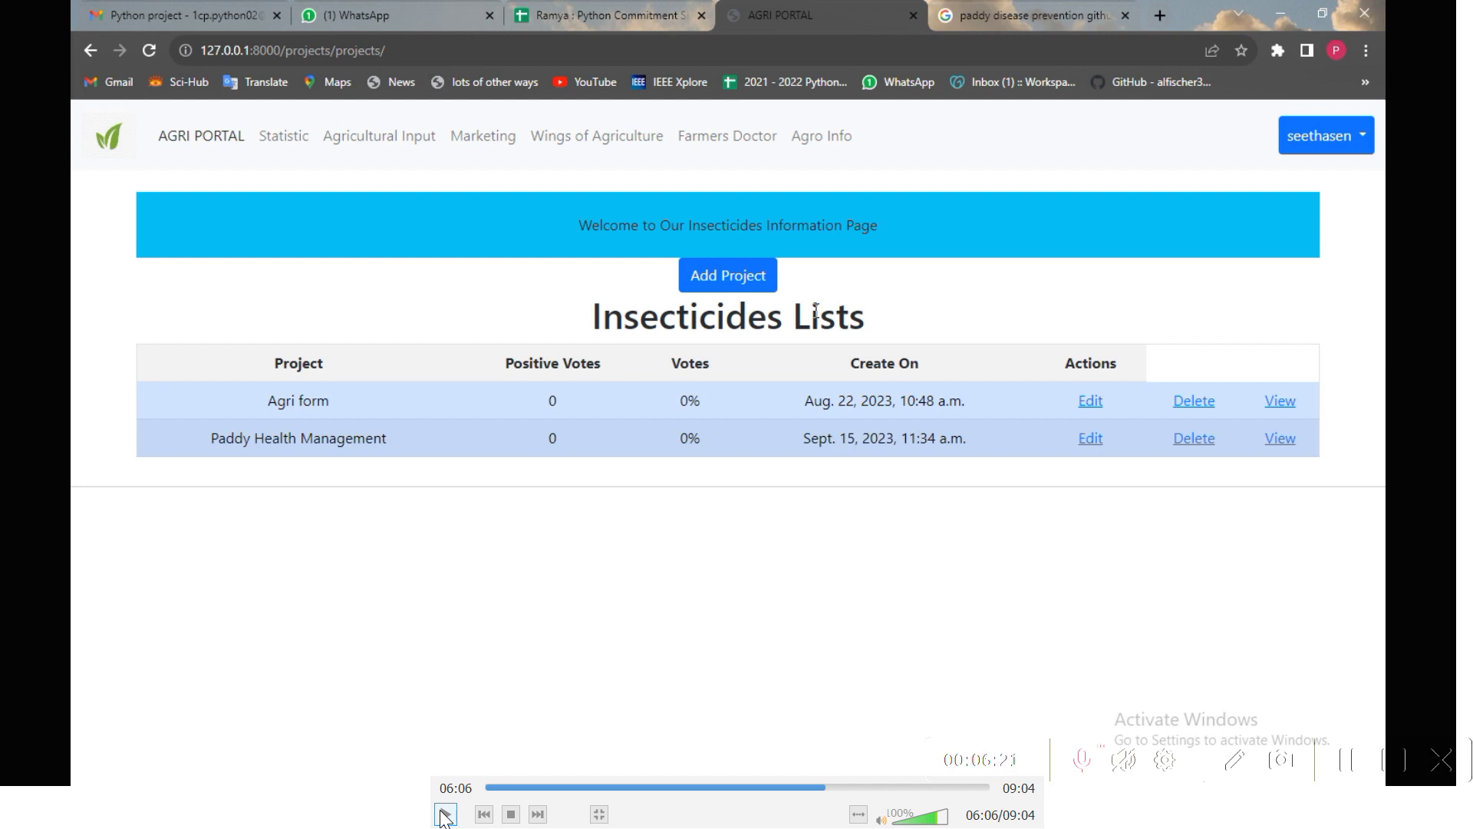
click(444, 815)
click(447, 816)
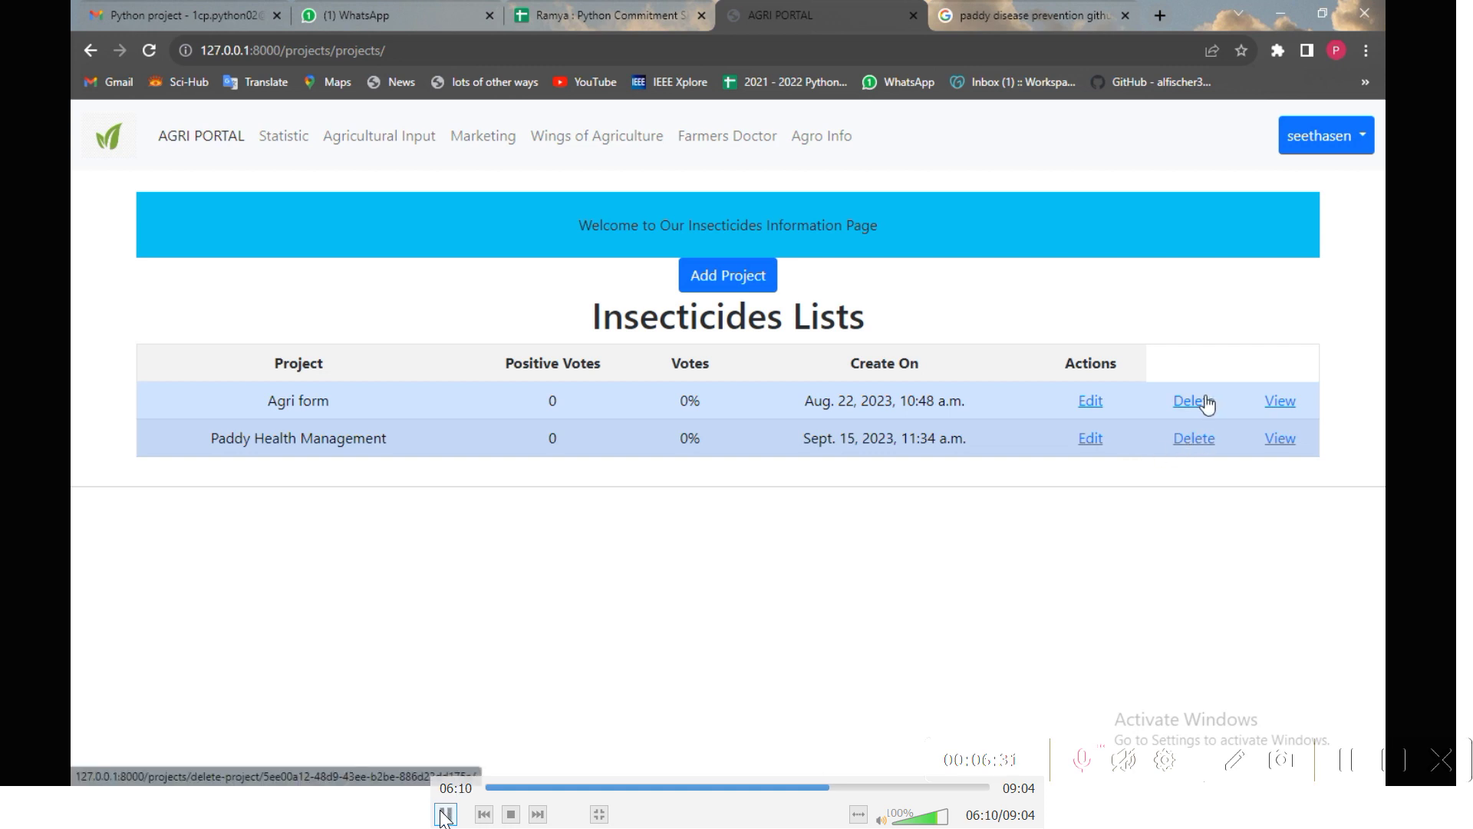